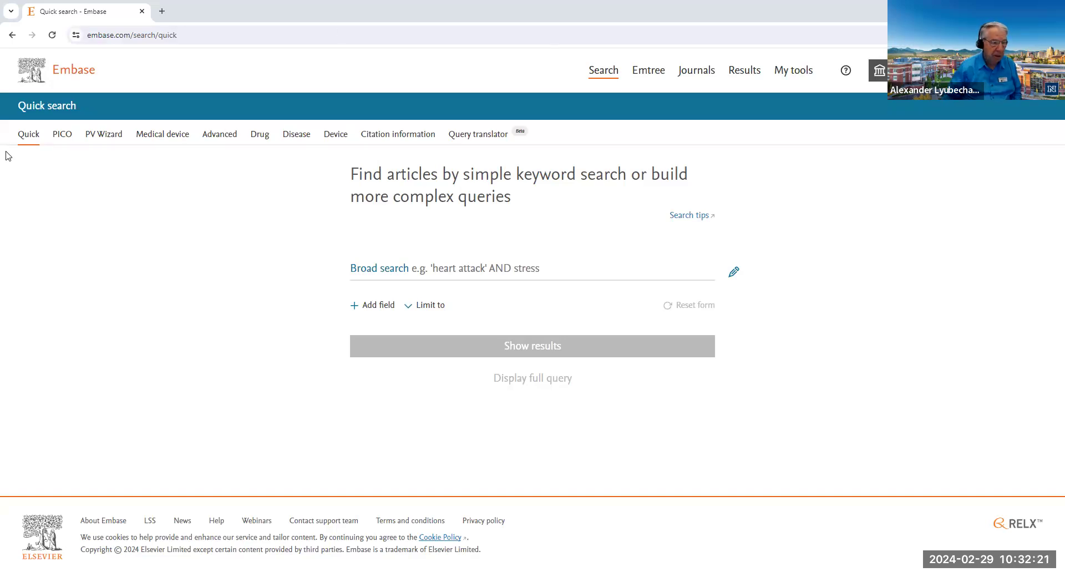
In the PV Wizard, look up "tyl" among the Emtree terms and choose tylenol to fill in the drug name
{"action": "left_click", "coordinate": [108, 141]}
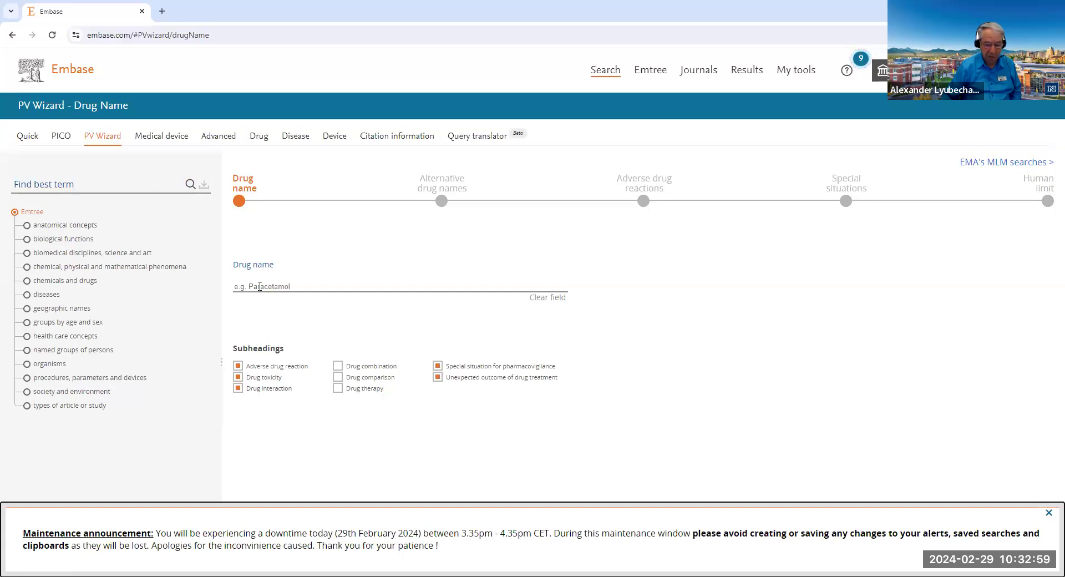
{"action": "left_click", "coordinate": [103, 181]}
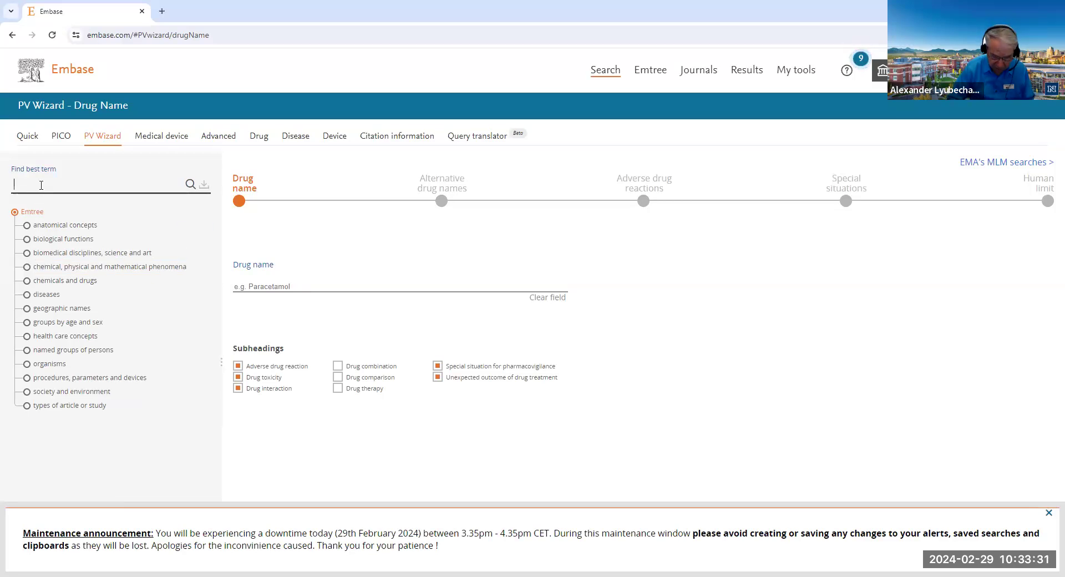
{"action": "type", "text": "tyl"}
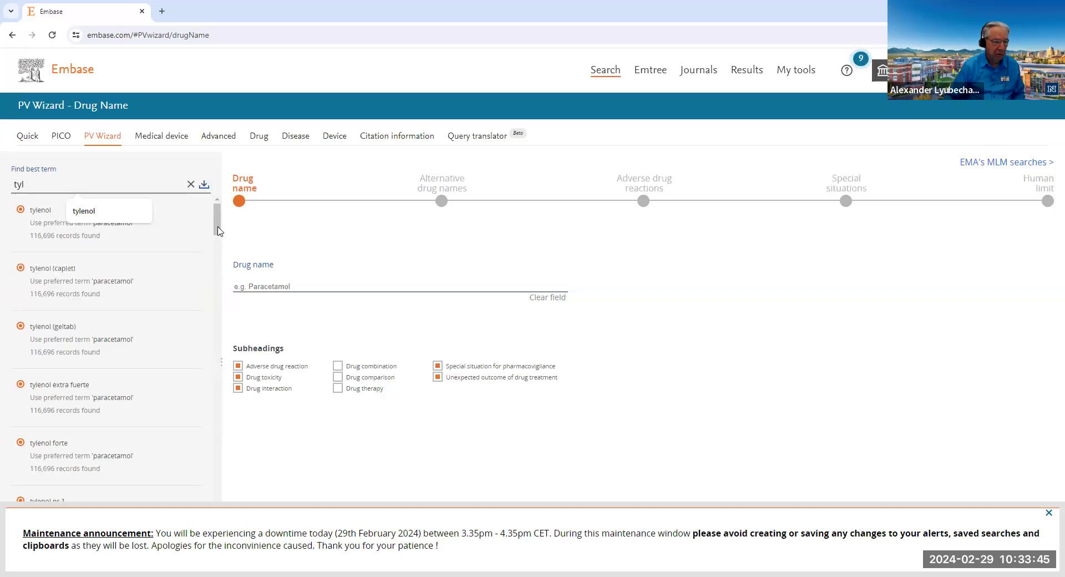
{"action": "scroll", "coordinate": [217, 237], "scroll_direction": "down", "scroll_amount": 1}
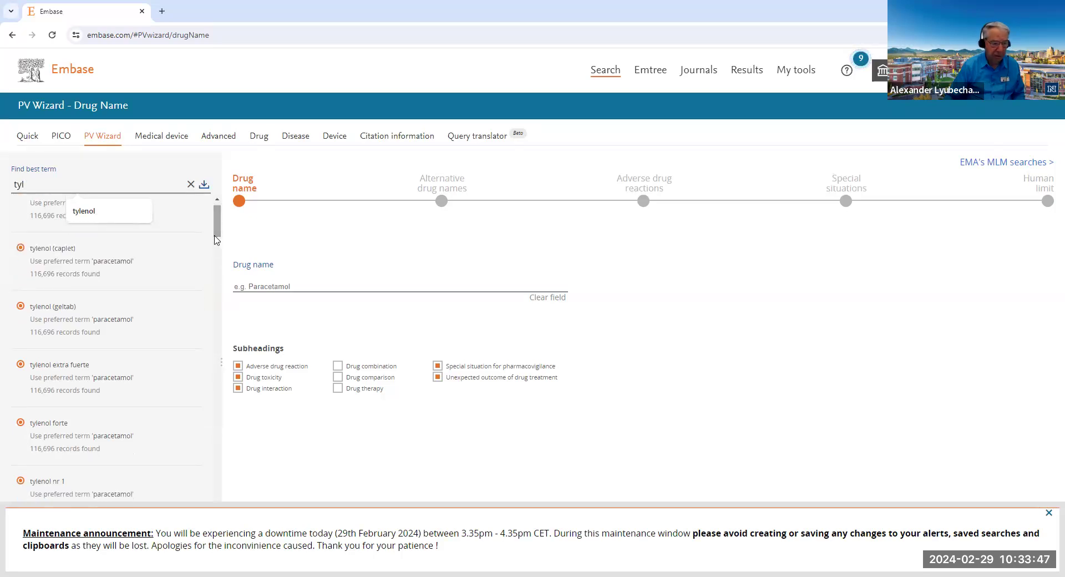
{"action": "scroll", "coordinate": [218, 224], "scroll_direction": "up", "scroll_amount": 1}
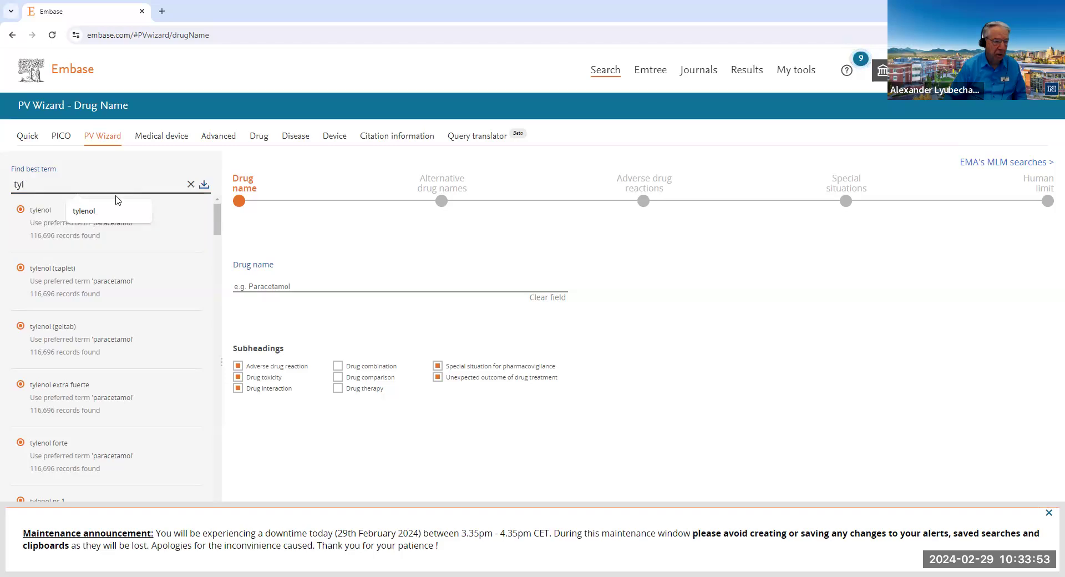
{"action": "left_click", "coordinate": [43, 216]}
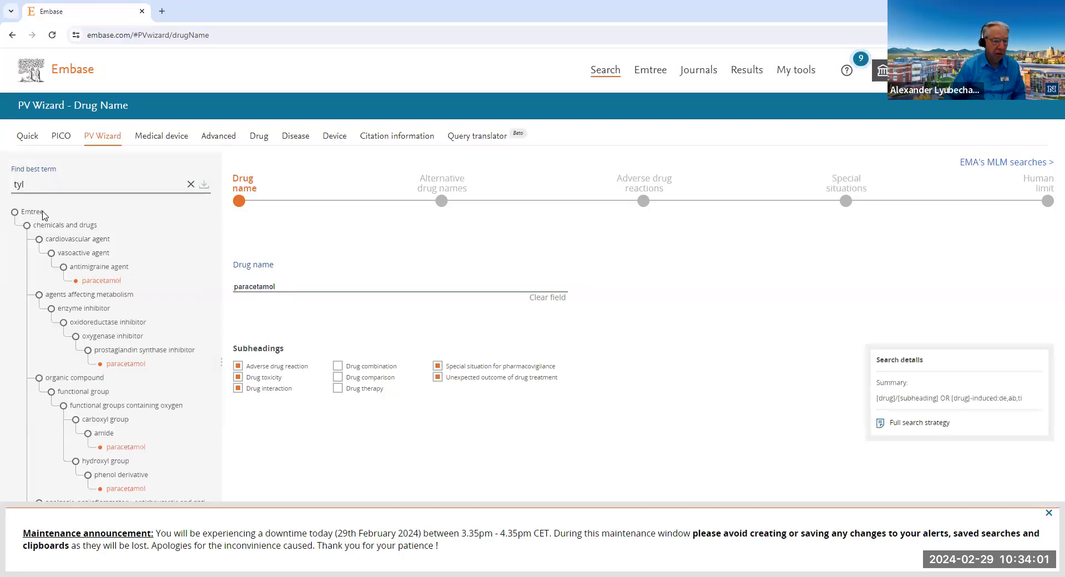
{"action": "left_click", "coordinate": [280, 284]}
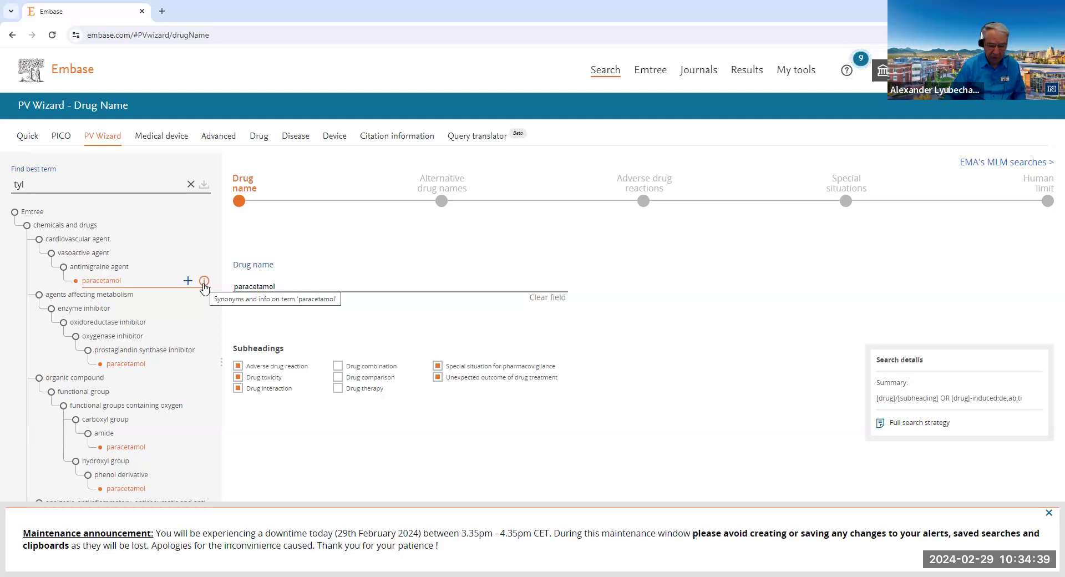
Examine the synonyms and term information for paracetamol in the Emtree tree, and close the details
{"action": "left_click", "coordinate": [204, 282]}
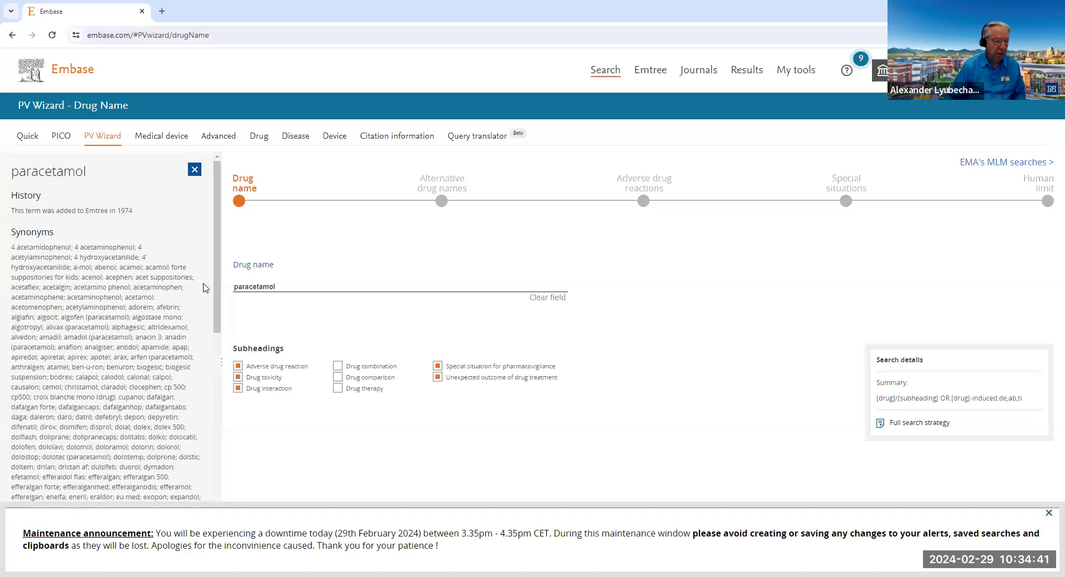
{"action": "left_click_drag", "start_coordinate": [217, 232], "coordinate": [206, 353]}
{"action": "scroll", "coordinate": [205, 388], "scroll_direction": "down", "scroll_amount": 4}
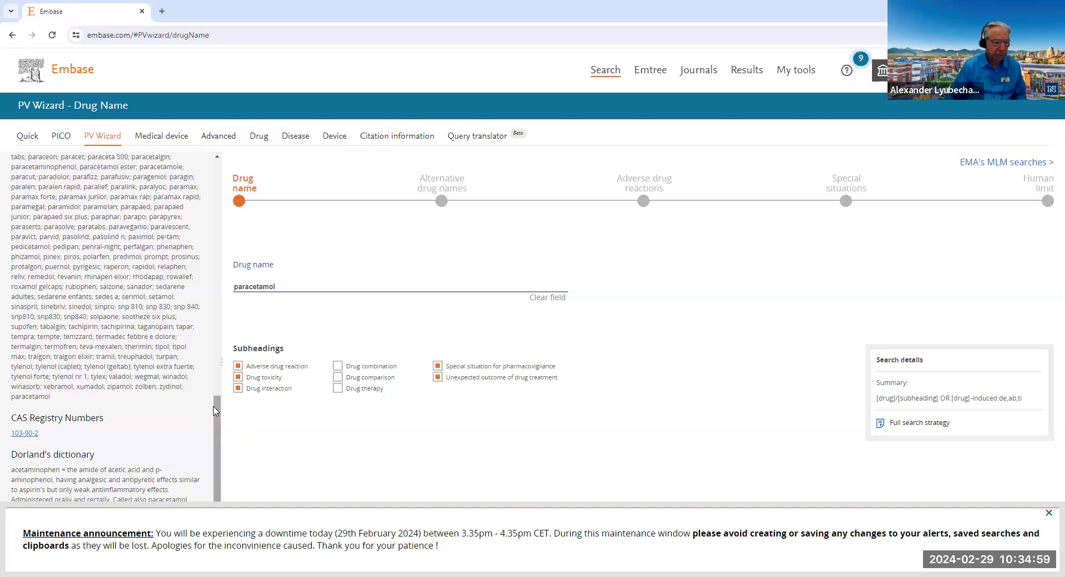
{"action": "left_click_drag", "start_coordinate": [216, 457], "coordinate": [211, 183]}
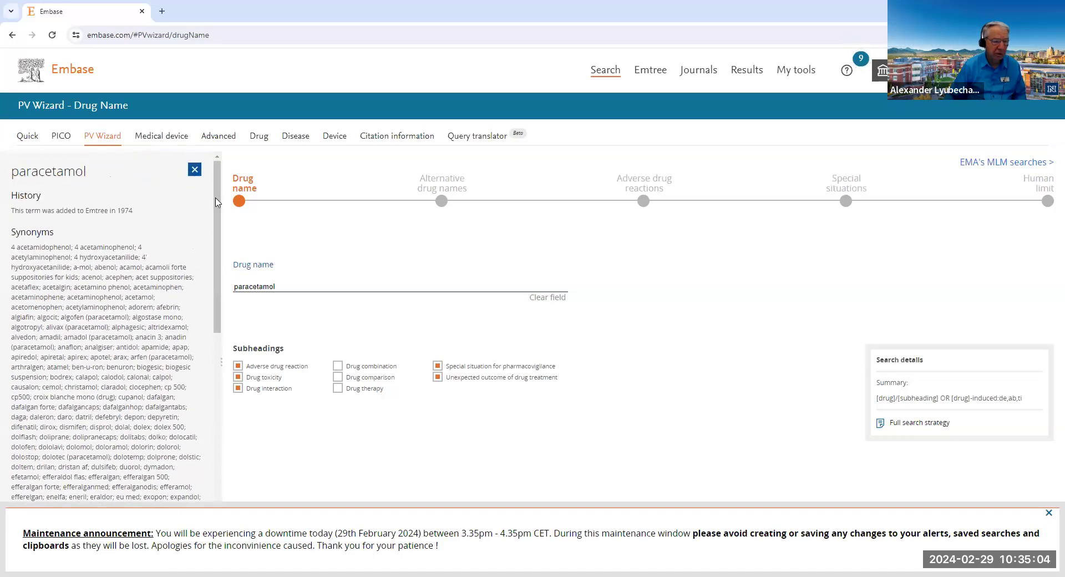
{"action": "left_click", "coordinate": [194, 169]}
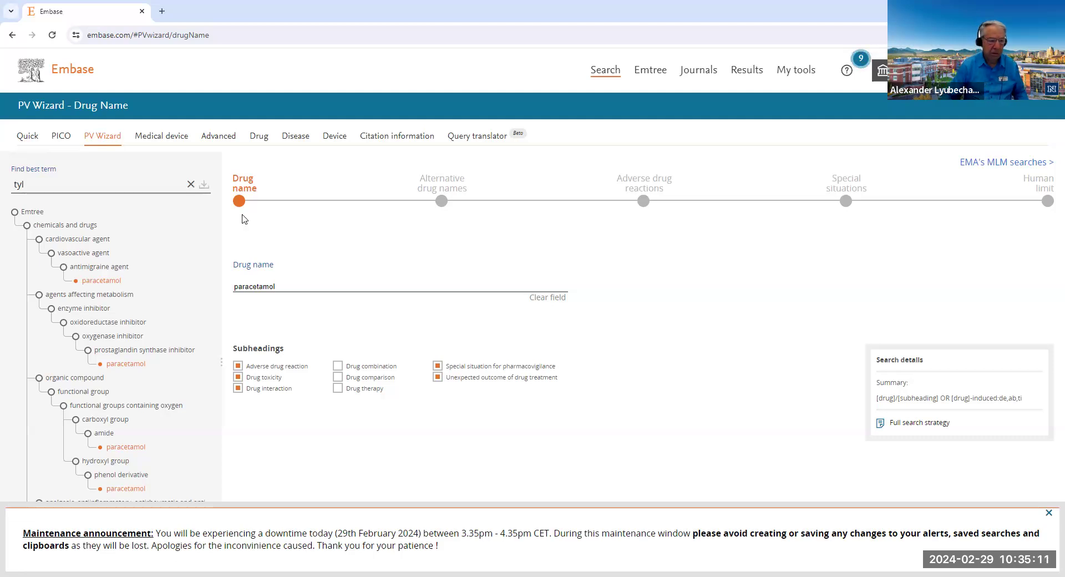
Display the full search strategy for the drug name stage to read it, and close it
{"action": "mouse_move", "coordinate": [153, 286]}
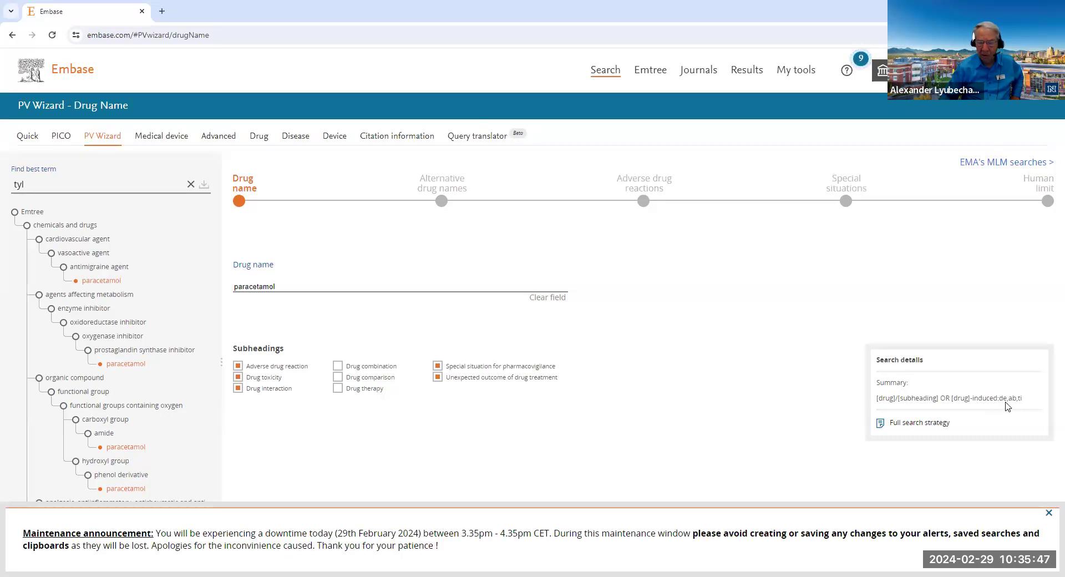
{"action": "left_click", "coordinate": [896, 426]}
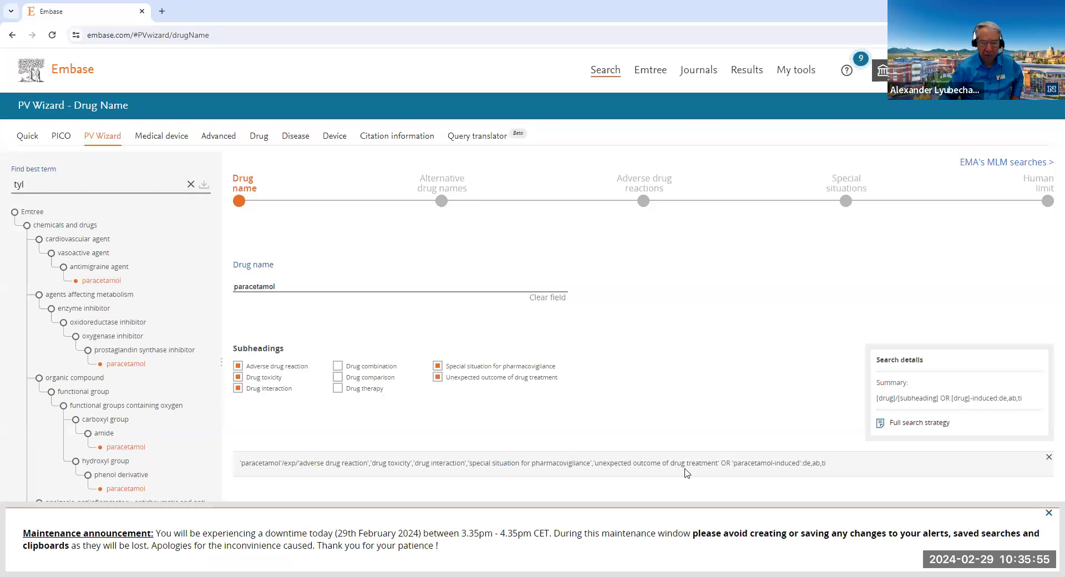
{"action": "left_click", "coordinate": [1048, 458]}
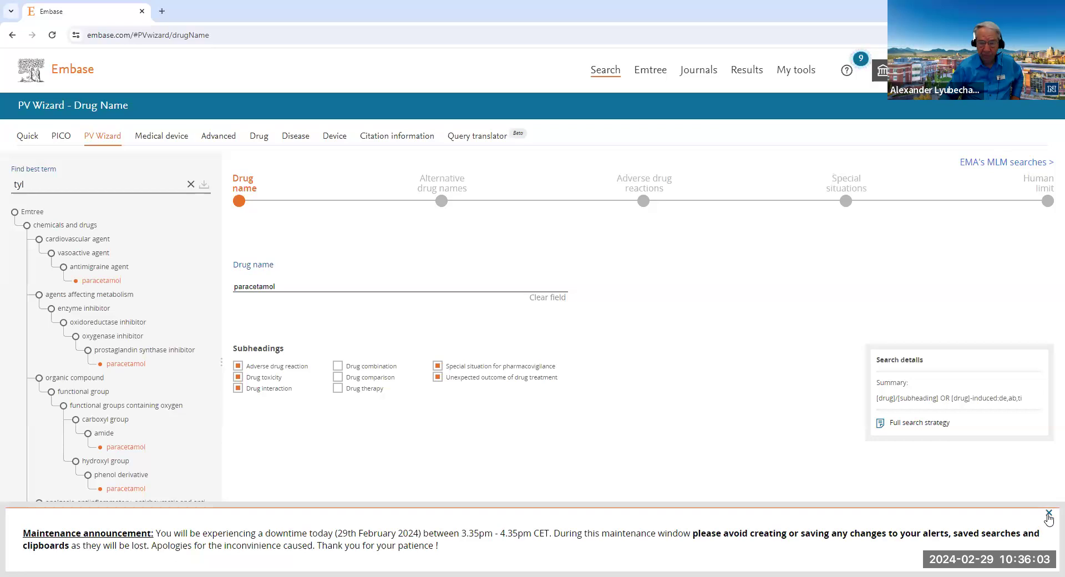
Dismiss the maintenance announcement and advance the wizard to the alternative drug names stage with the default subheadings
{"action": "left_click", "coordinate": [1048, 515]}
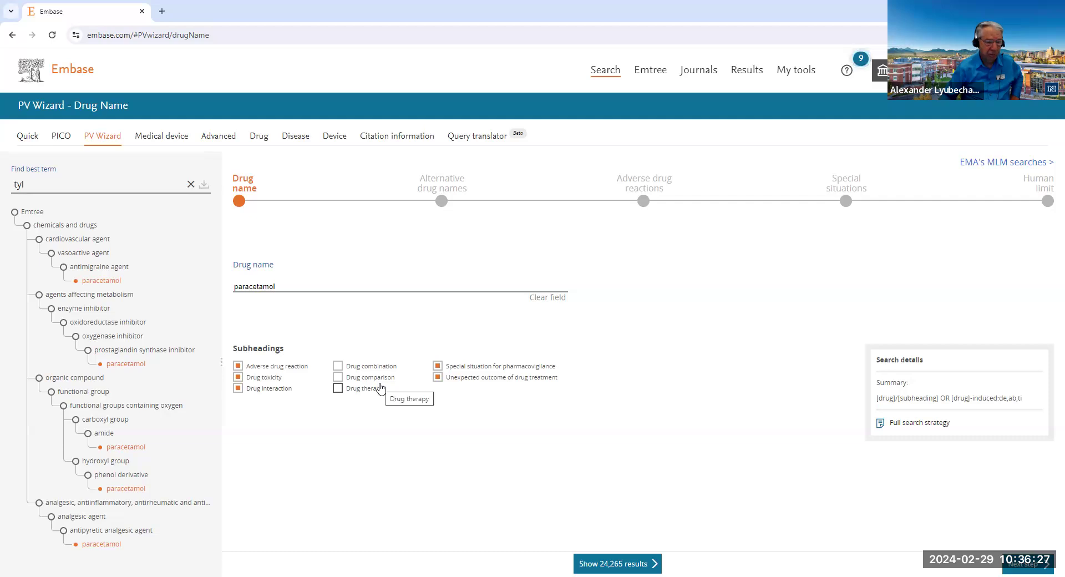
{"action": "left_click", "coordinate": [438, 366]}
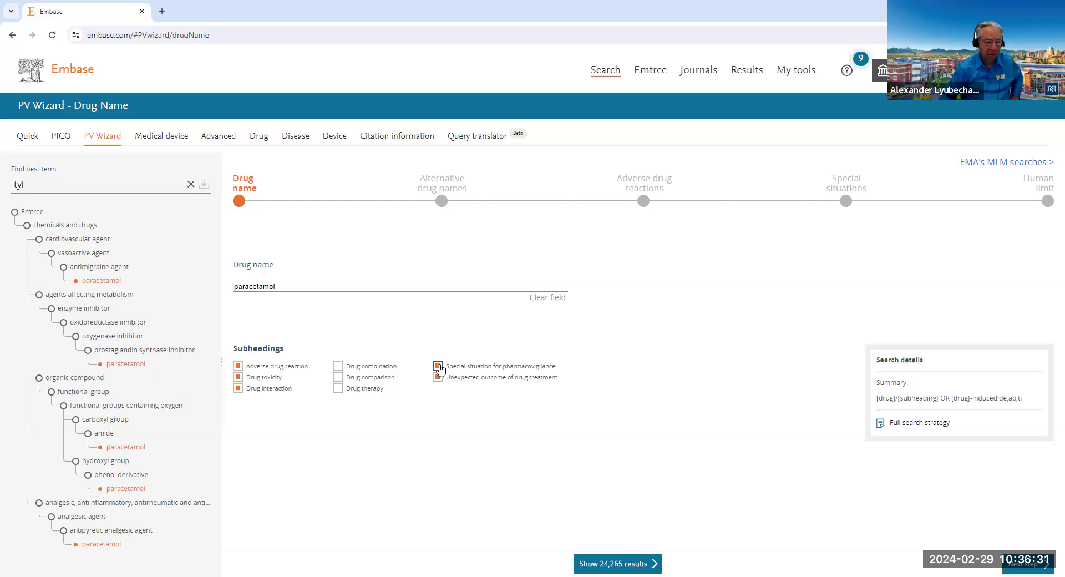
{"action": "left_click", "coordinate": [437, 377]}
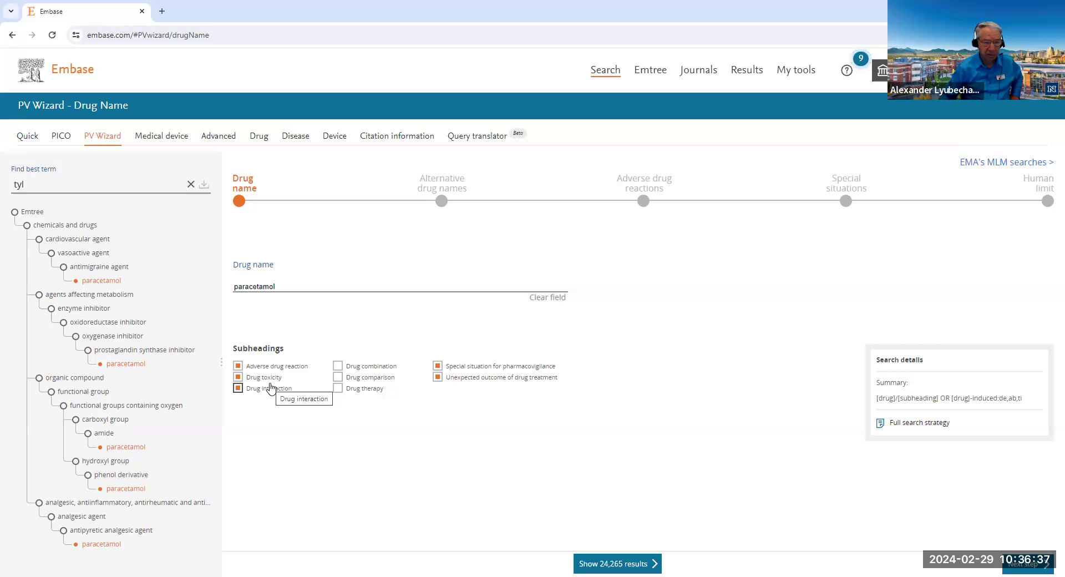
{"action": "left_click", "coordinate": [1030, 564]}
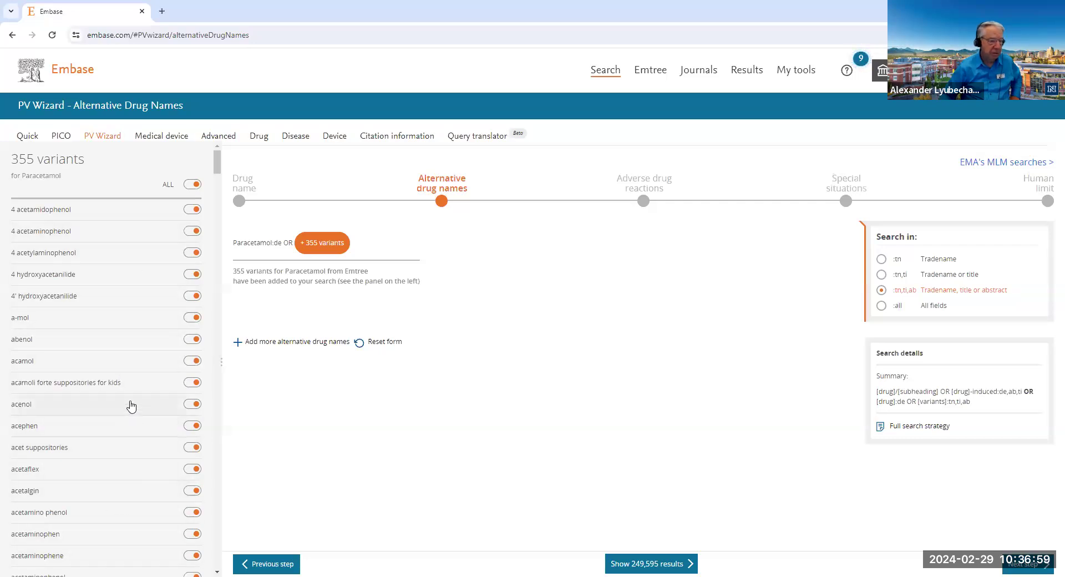
Exclude the abenol variant from the alternative drug names and include it again
{"action": "left_click", "coordinate": [192, 339]}
{"action": "left_click", "coordinate": [192, 339]}
{"action": "left_click", "coordinate": [193, 339]}
{"action": "left_click", "coordinate": [188, 342]}
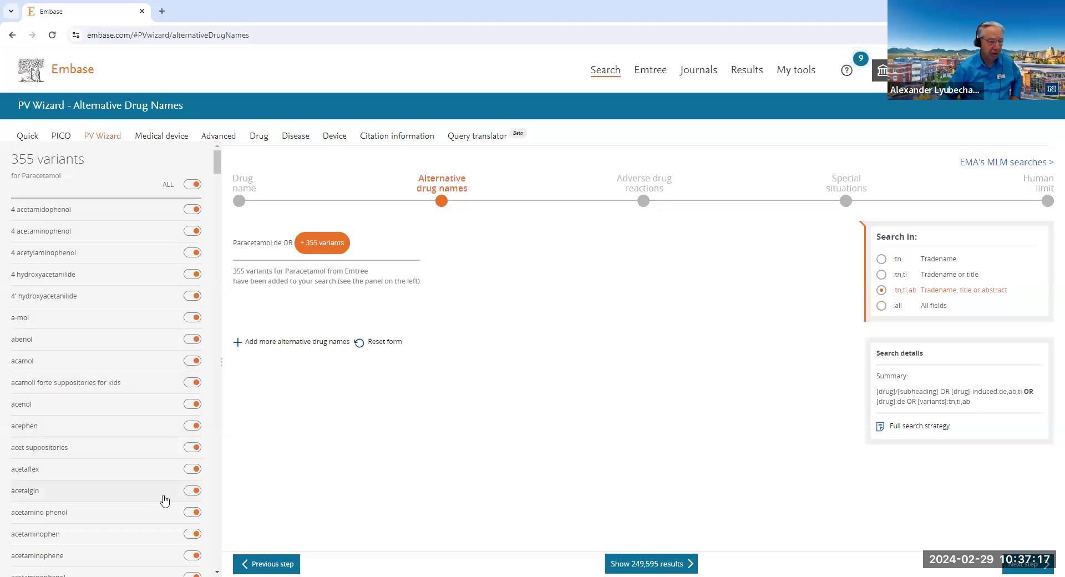
Try entering algodol as an additional alternative drug name and clear the entry
{"action": "left_click", "coordinate": [239, 343]}
{"action": "left_click", "coordinate": [262, 362]}
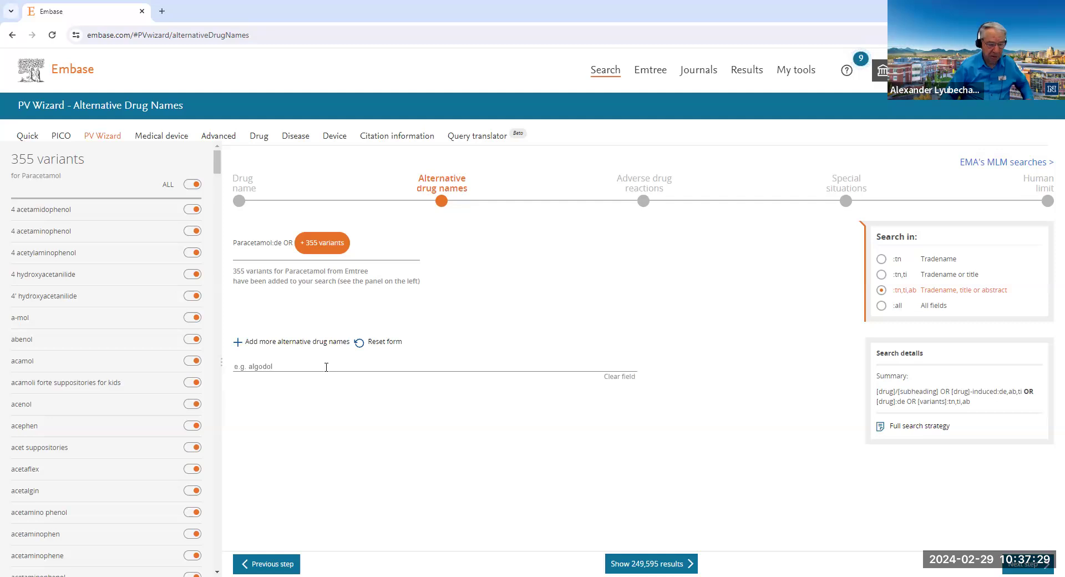
{"action": "type", "text": "algodol"}
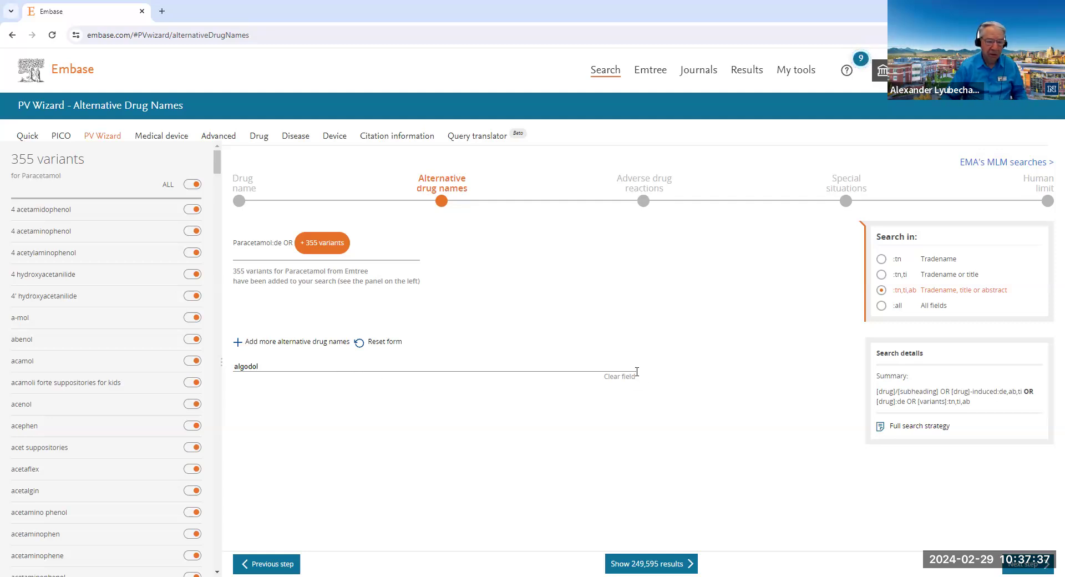
{"action": "left_click", "coordinate": [611, 378]}
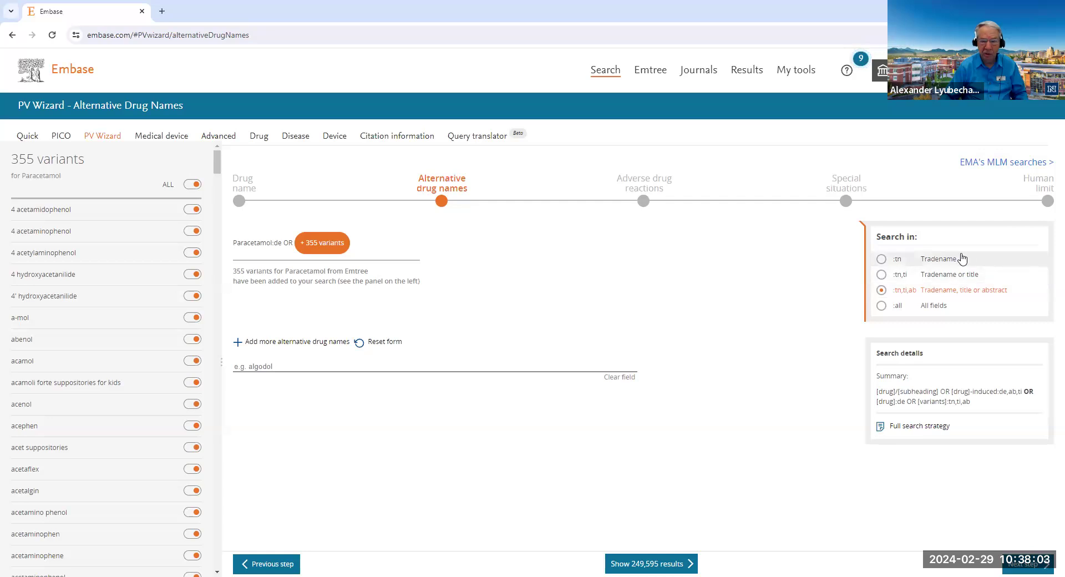
Try limiting the variants search to Tradename and to All fields, and return it to Tradename, title or abstract
{"action": "left_click", "coordinate": [878, 262]}
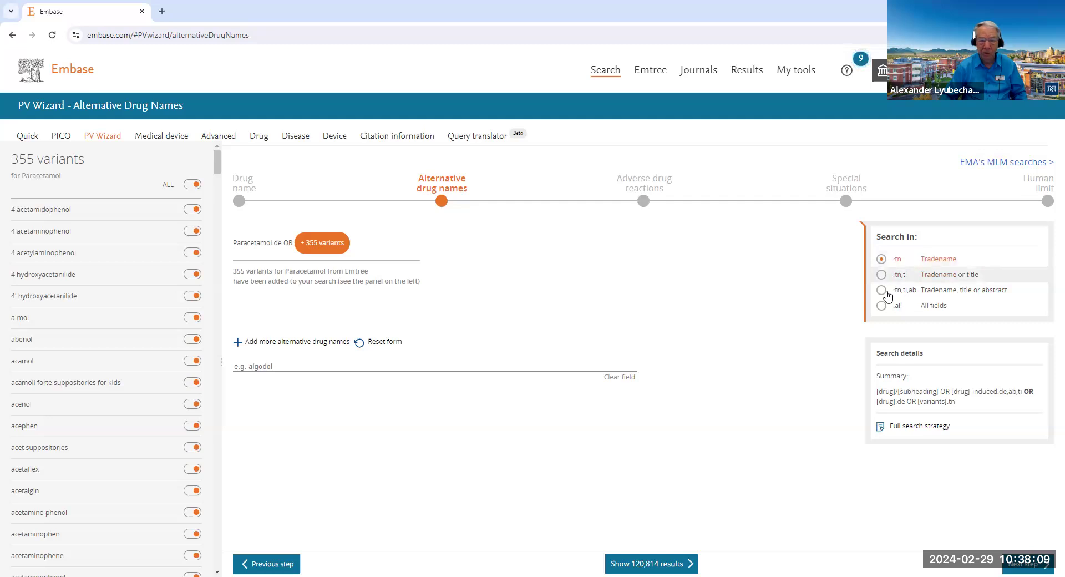
{"action": "left_click", "coordinate": [881, 306]}
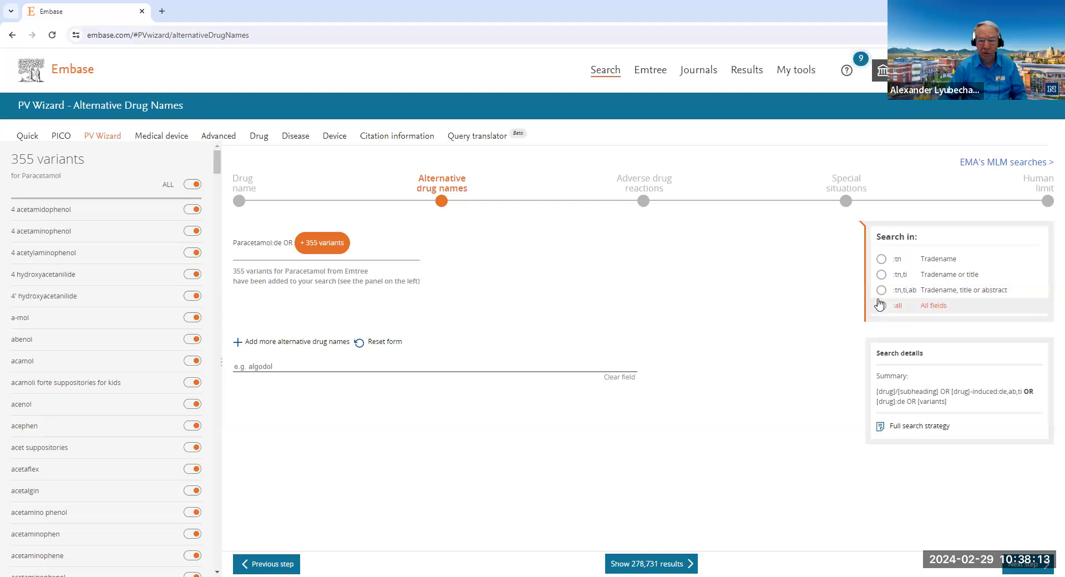
{"action": "left_click", "coordinate": [879, 293]}
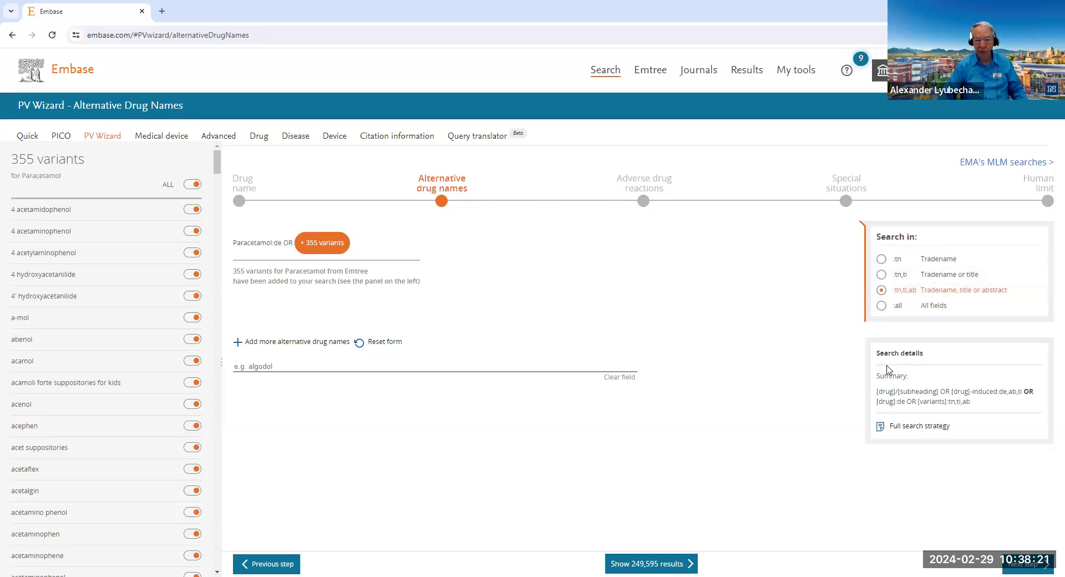
Review the full search strategy with all paracetamol variants and continue to the adverse drug reactions stage
{"action": "left_click", "coordinate": [902, 426]}
{"action": "left_click_drag", "start_coordinate": [1057, 378], "coordinate": [1048, 525]}
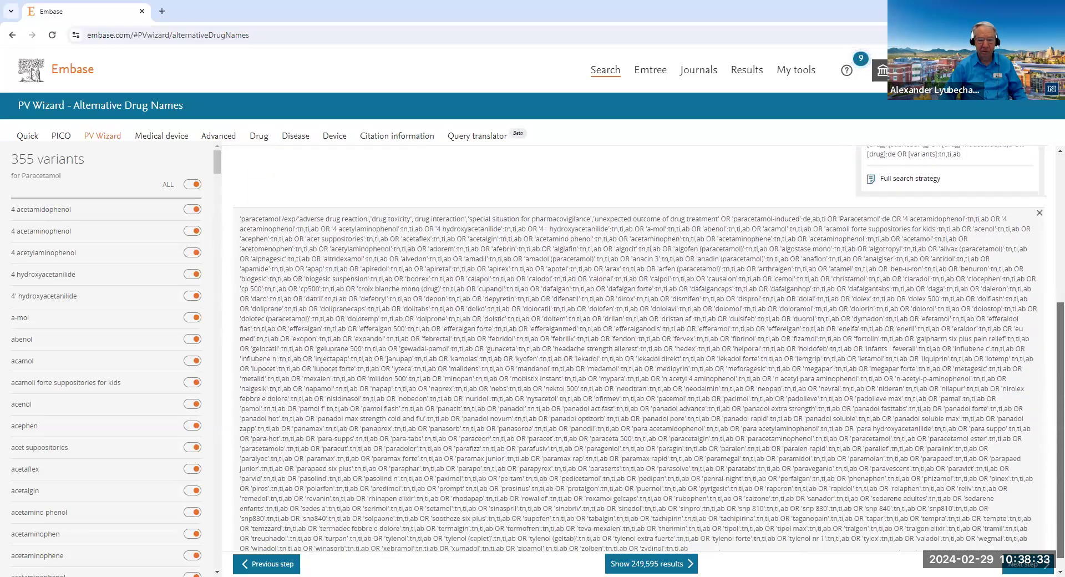
{"action": "scroll", "coordinate": [1041, 419], "scroll_direction": "up", "scroll_amount": 4}
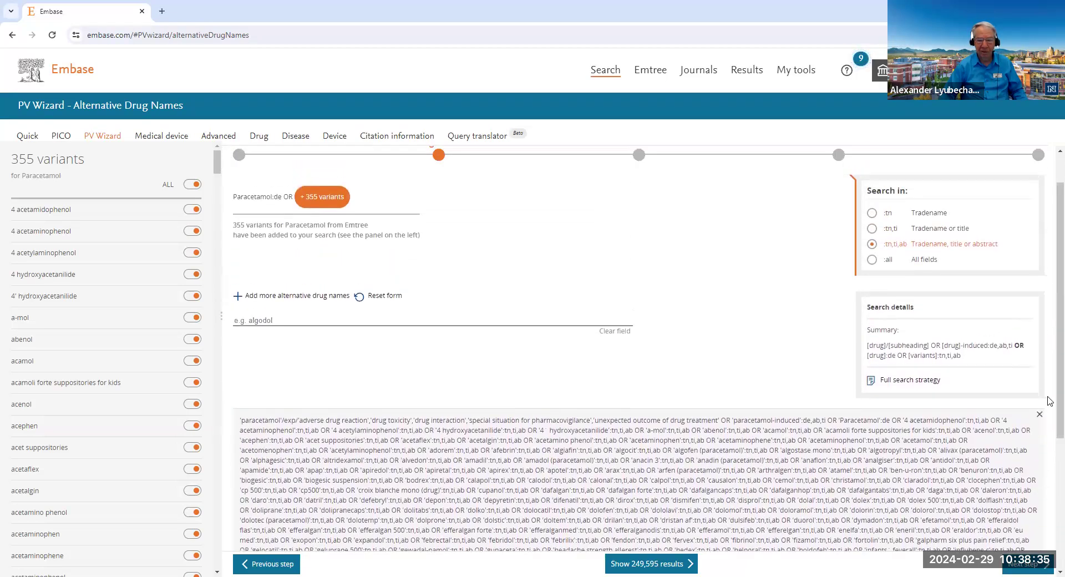
{"action": "left_click", "coordinate": [1040, 415]}
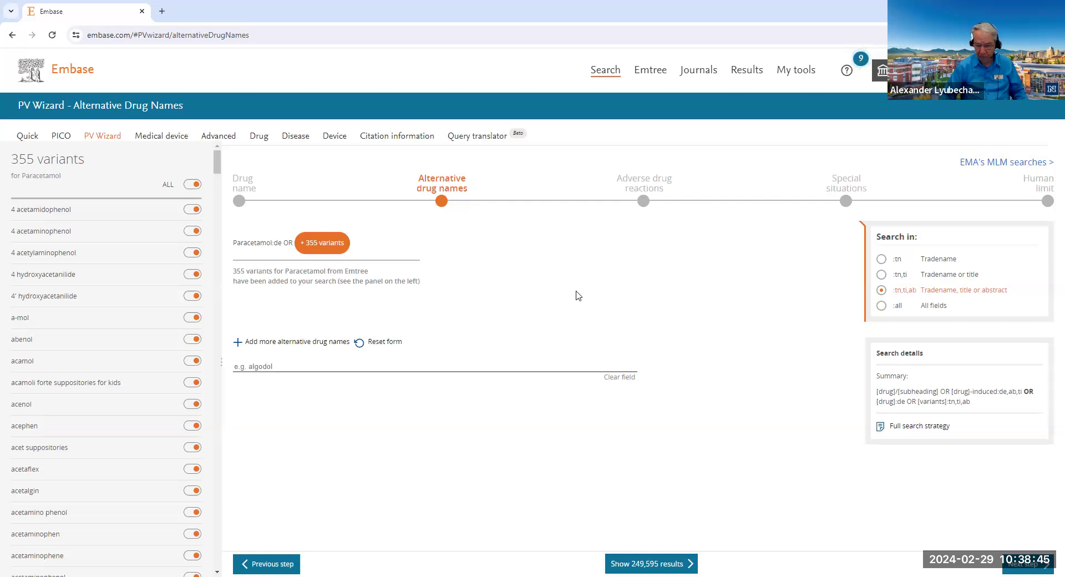
{"action": "left_click", "coordinate": [1017, 564]}
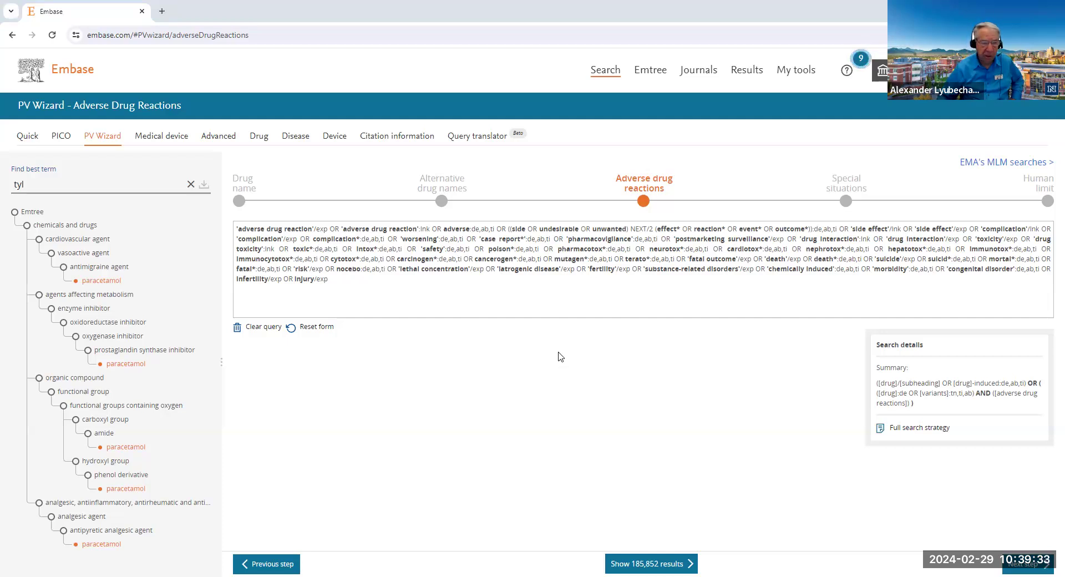
Remove the final term "OR injury/exp" from the adverse drug reactions query and update the query
{"action": "left_click", "coordinate": [568, 285]}
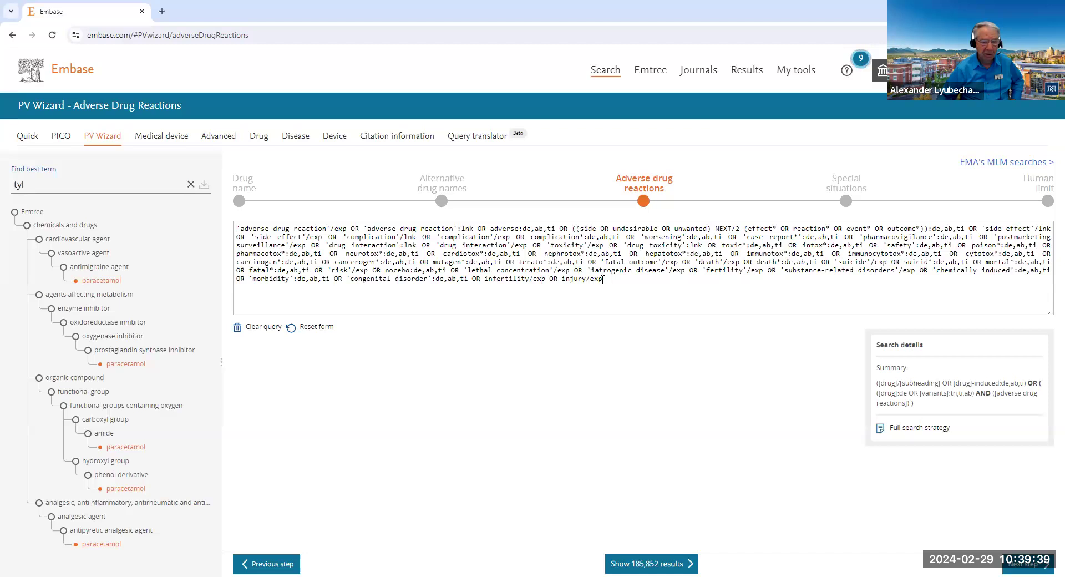
{"action": "key", "text": "BackSpace"}
{"action": "key", "text": "BackSpace"}
{"action": "key", "text": "BackSpace"}
{"action": "key", "text": "BackSpace"}
{"action": "key", "text": "BackSpace"}
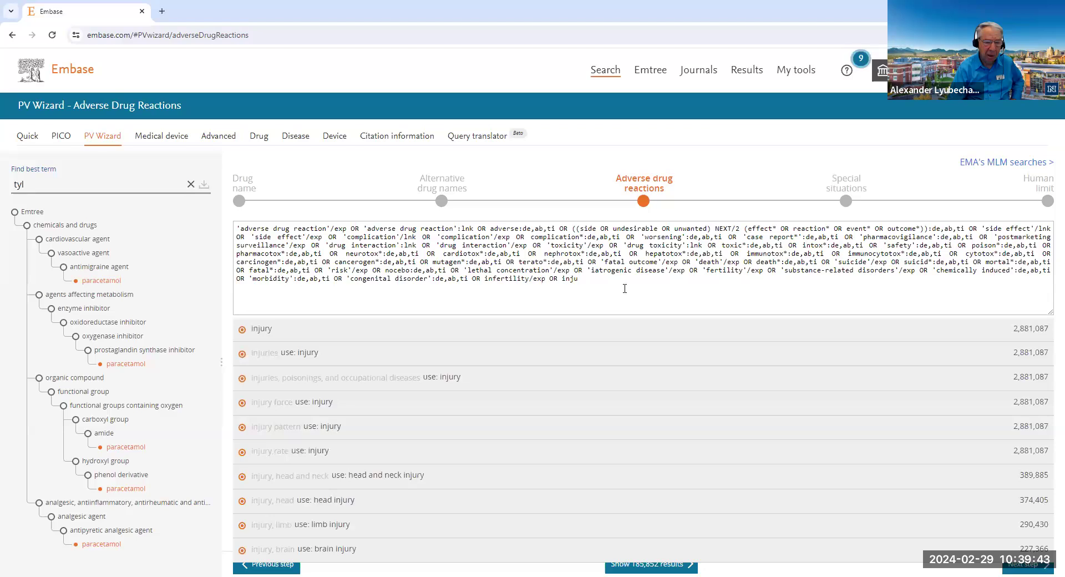
{"action": "key", "text": "BackSpace"}
{"action": "key", "text": "BackSpace"}
{"action": "key", "text": "BackSpace"}
{"action": "key", "text": "BackSpace"}
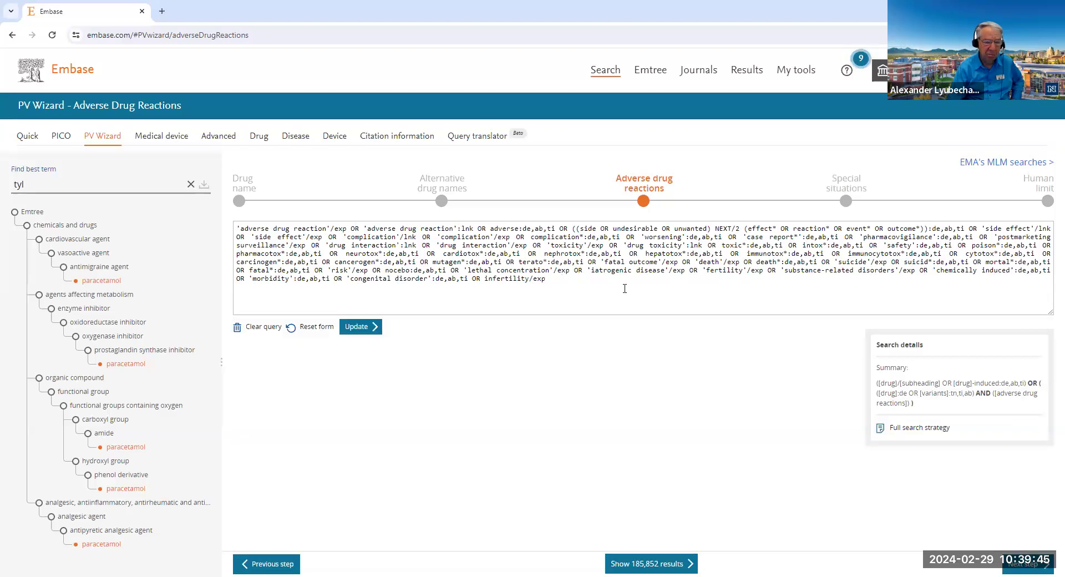
{"action": "left_click", "coordinate": [356, 327]}
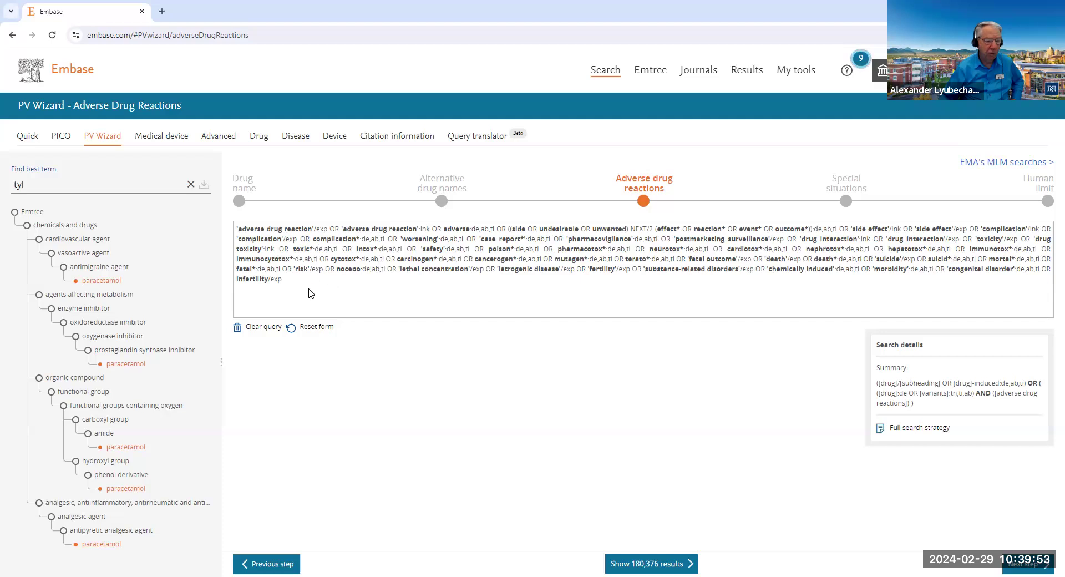
Reset the adverse drug reactions query to its default terms and continue to the special situations stage
{"action": "left_click", "coordinate": [303, 328]}
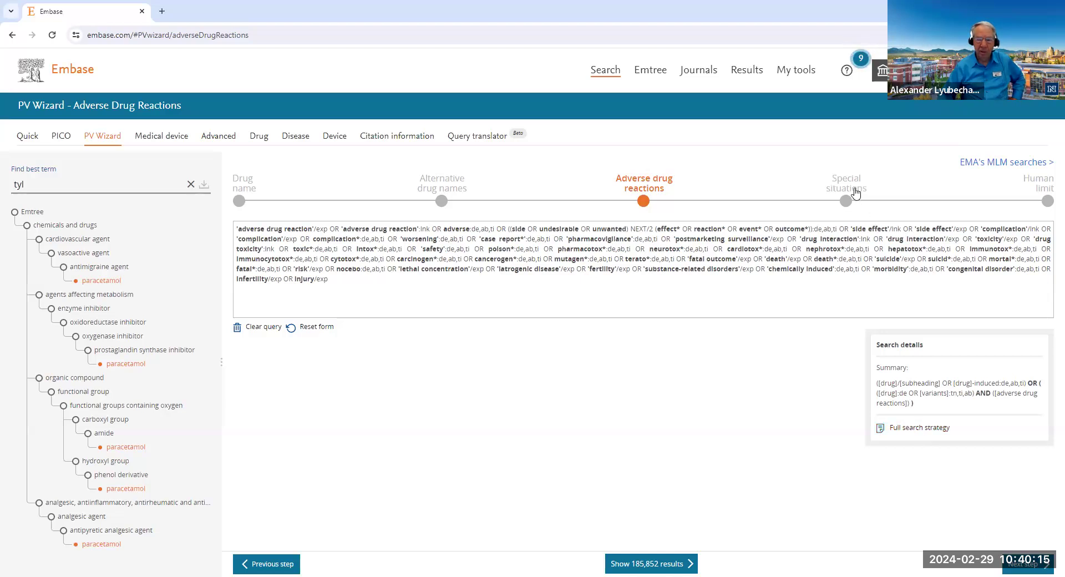
{"action": "left_click", "coordinate": [1021, 565]}
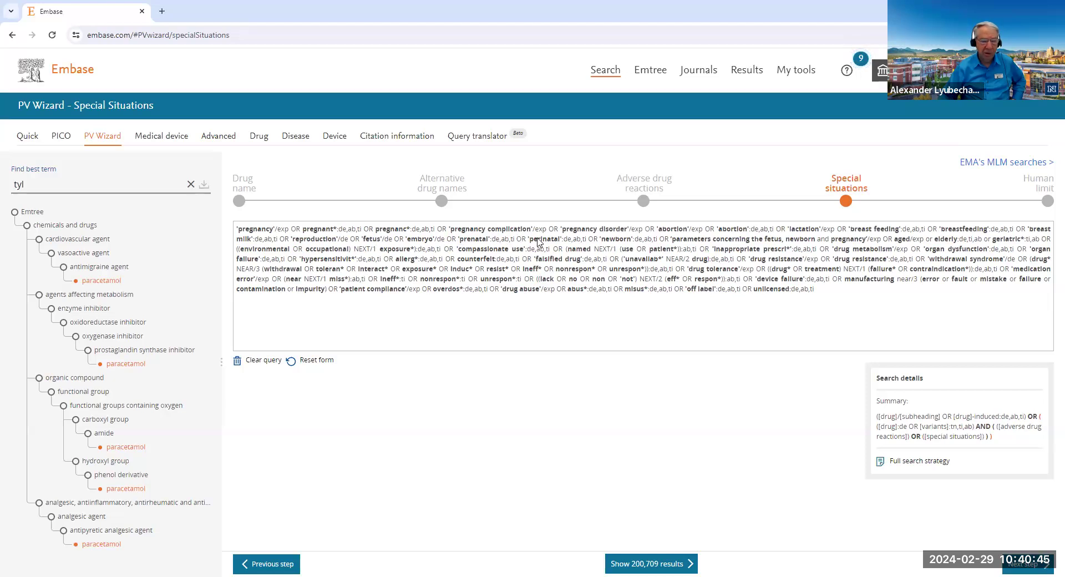
Open the special situations query for editing, reset it to its default terms, and continue to the human limit stage
{"action": "left_click", "coordinate": [356, 317]}
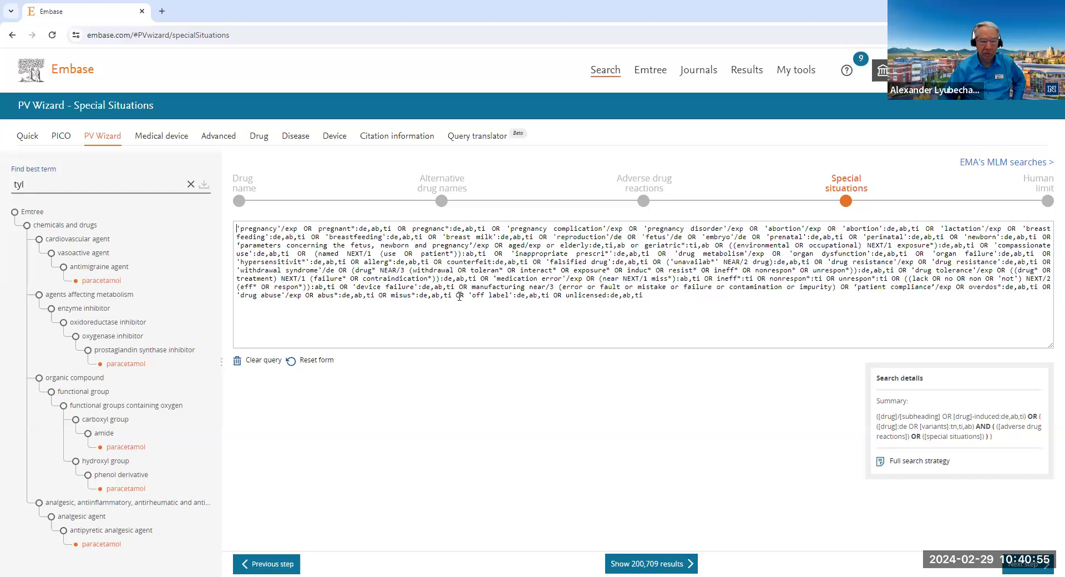
{"action": "left_click", "coordinate": [294, 365]}
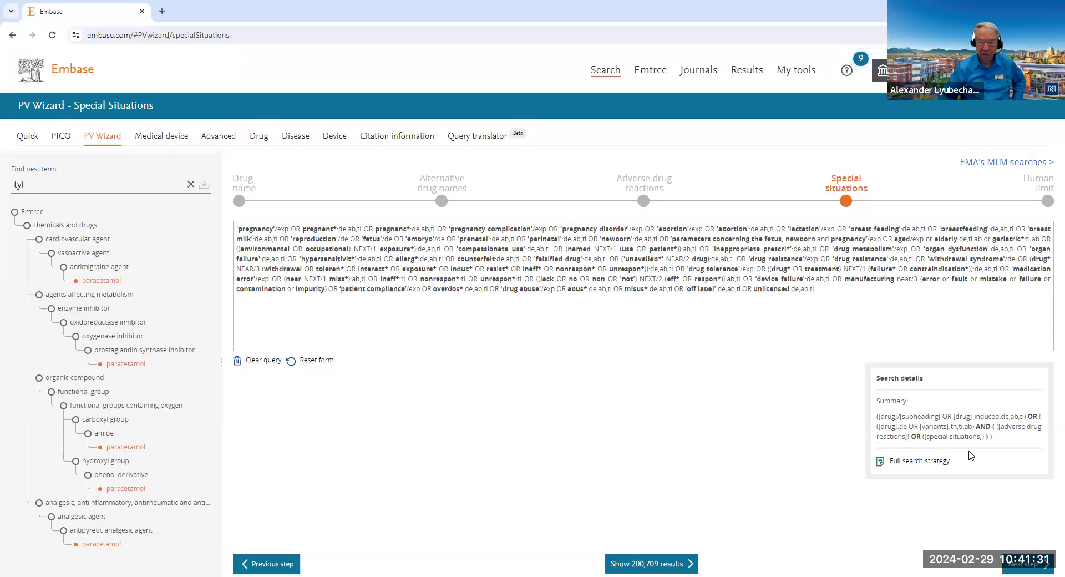
{"action": "left_click", "coordinate": [1012, 565]}
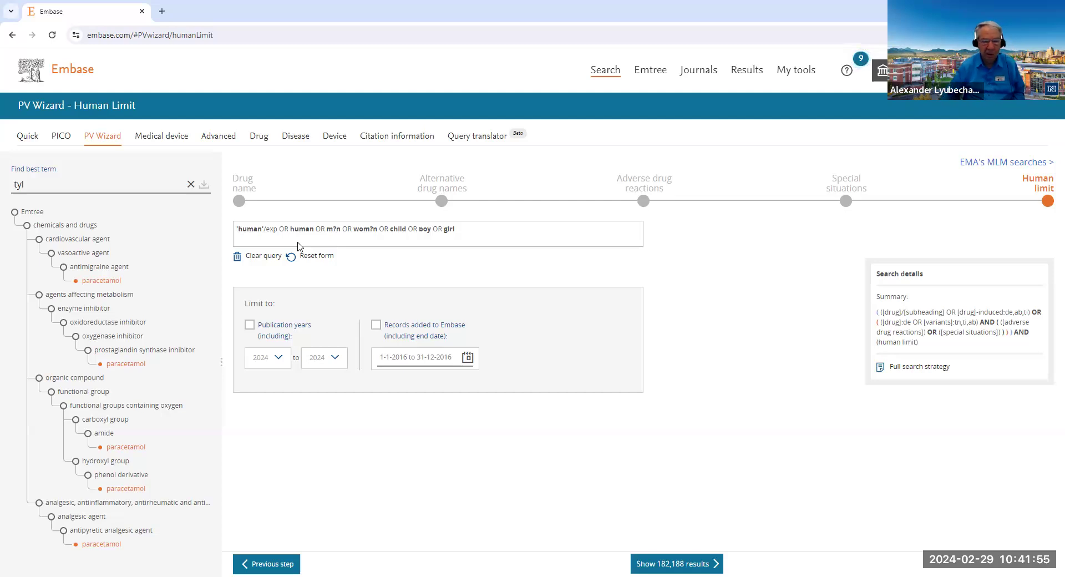
Open the human limit query for editing and reset it to its default terms
{"action": "left_click", "coordinate": [499, 235]}
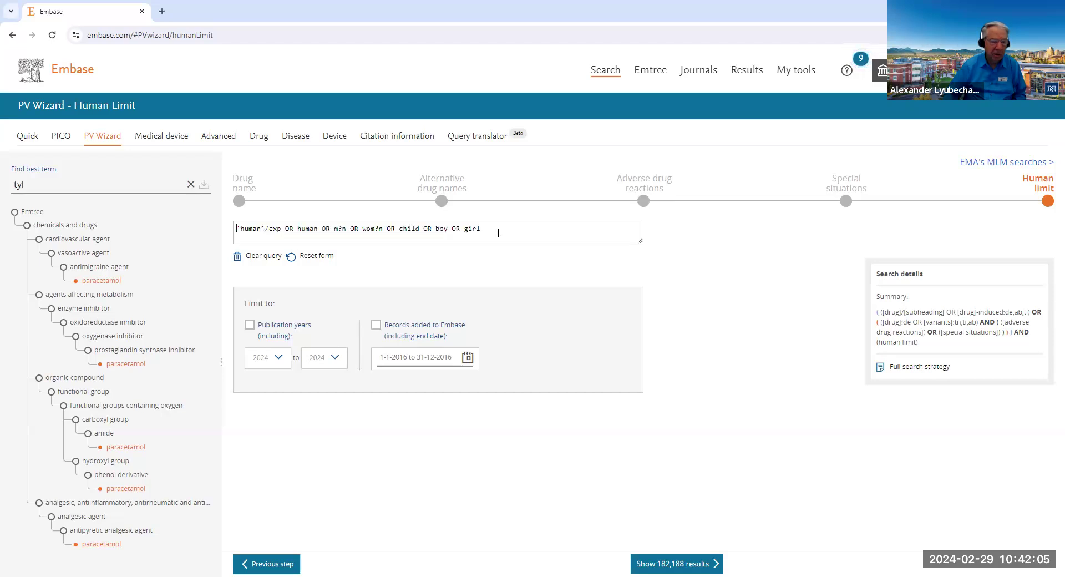
{"action": "left_click", "coordinate": [291, 260]}
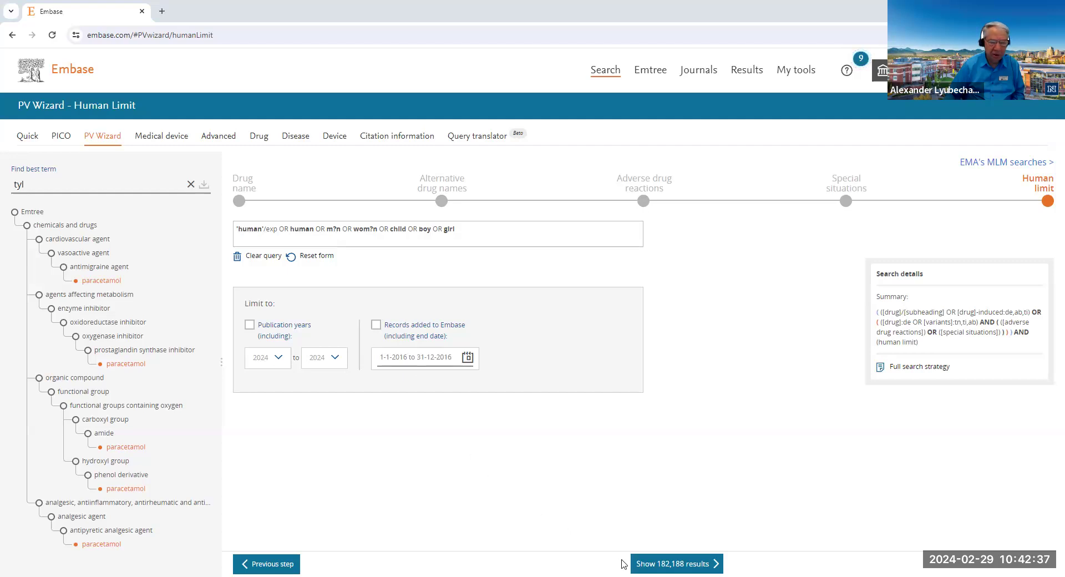
{"action": "left_click", "coordinate": [647, 563]}
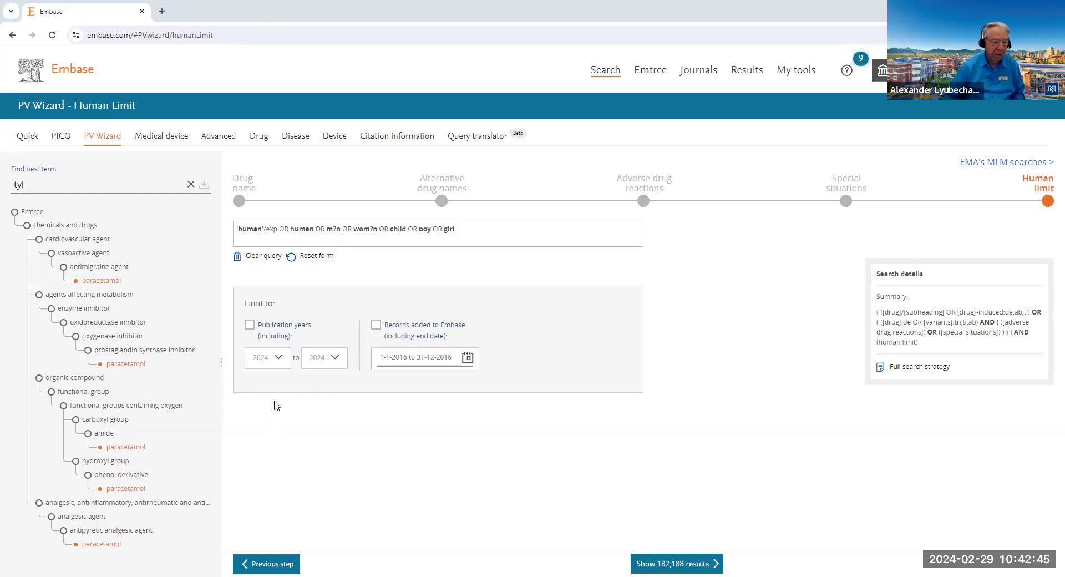
Limit the search to publication year 2024 and to records added to Embase from 01-02-2024 to 01-03-2024
{"action": "left_click", "coordinate": [249, 326]}
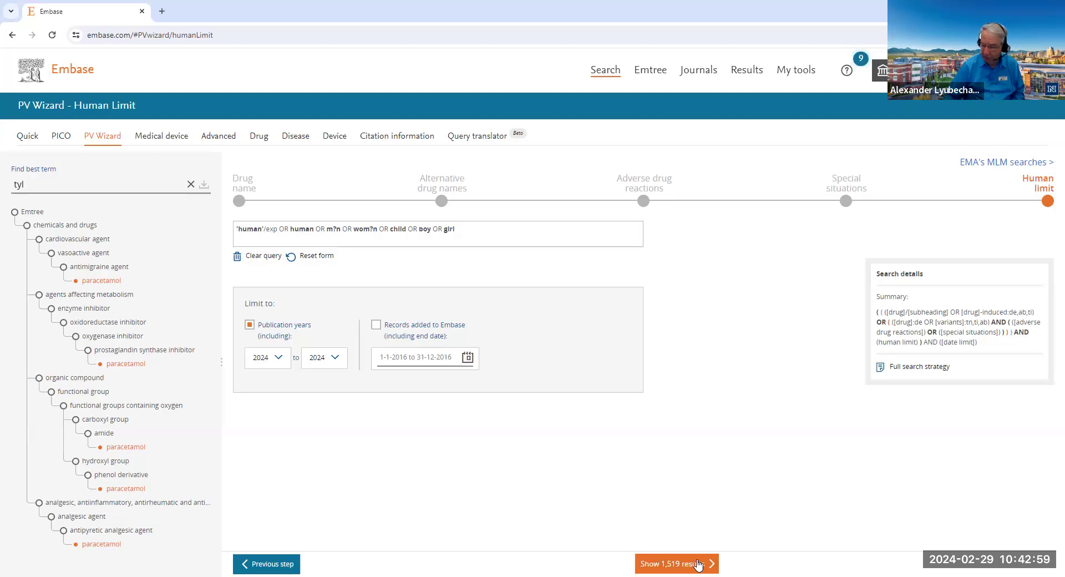
{"action": "left_click", "coordinate": [374, 327]}
{"action": "left_click", "coordinate": [397, 357]}
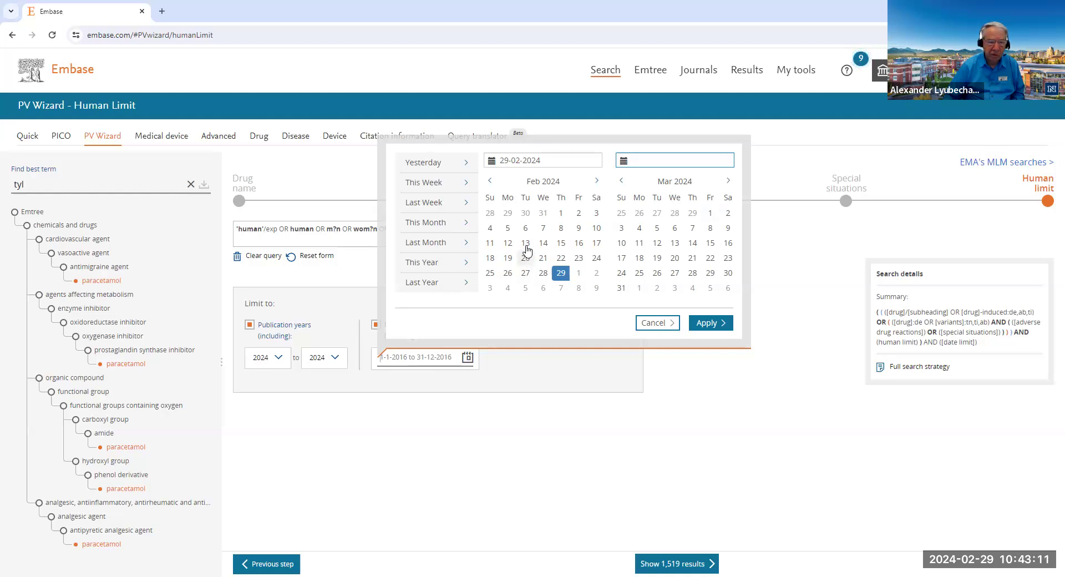
{"action": "left_click", "coordinate": [561, 214]}
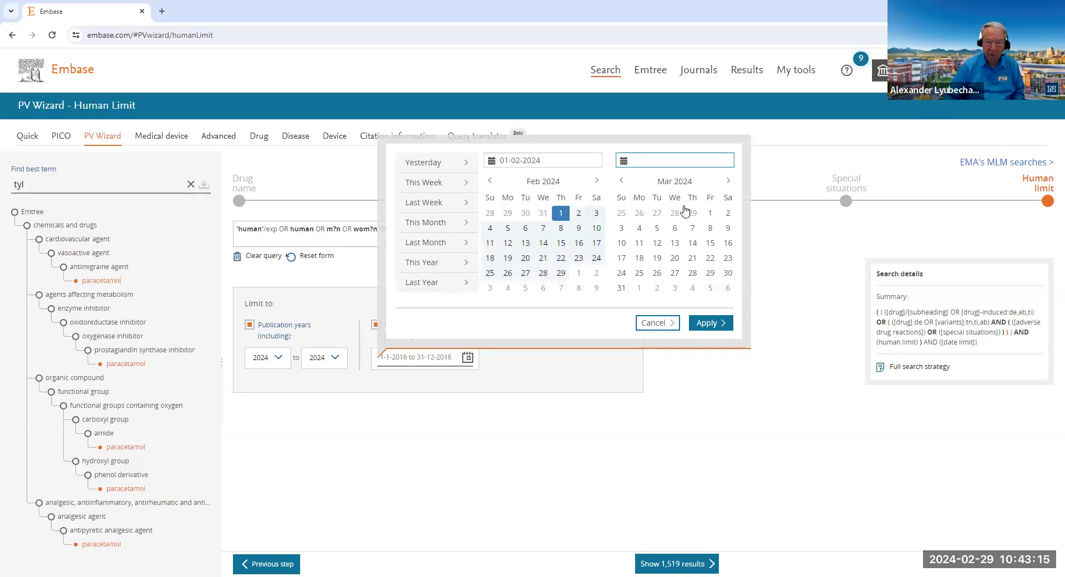
{"action": "left_click", "coordinate": [710, 215]}
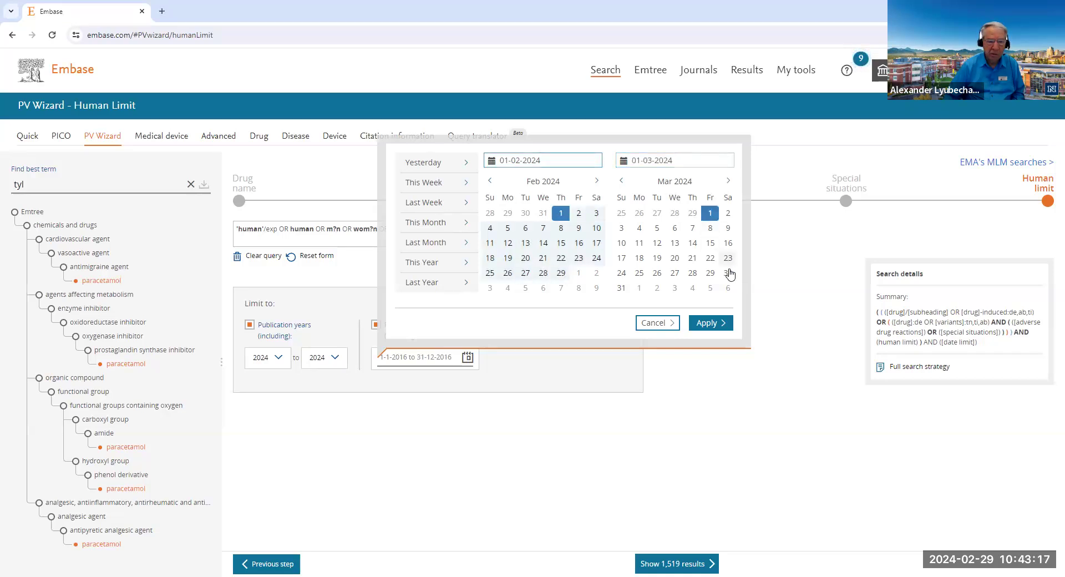
{"action": "left_click", "coordinate": [714, 325]}
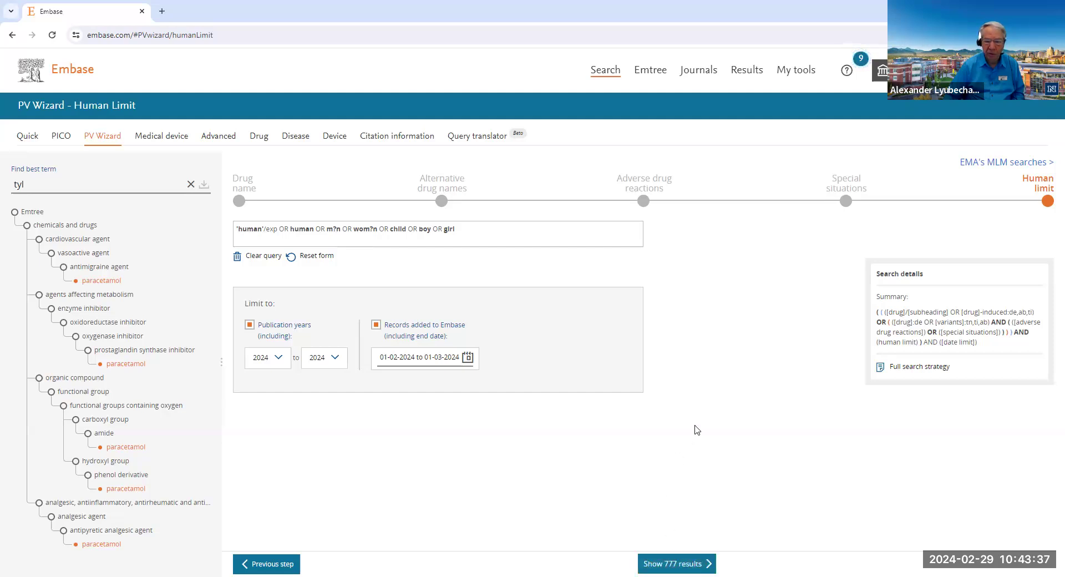
Review the full search strategy including the human and date limits, and close it
{"action": "left_click", "coordinate": [891, 367]}
{"action": "left_click_drag", "start_coordinate": [1059, 303], "coordinate": [1059, 482]}
{"action": "scroll", "coordinate": [1040, 340], "scroll_direction": "up", "scroll_amount": 5}
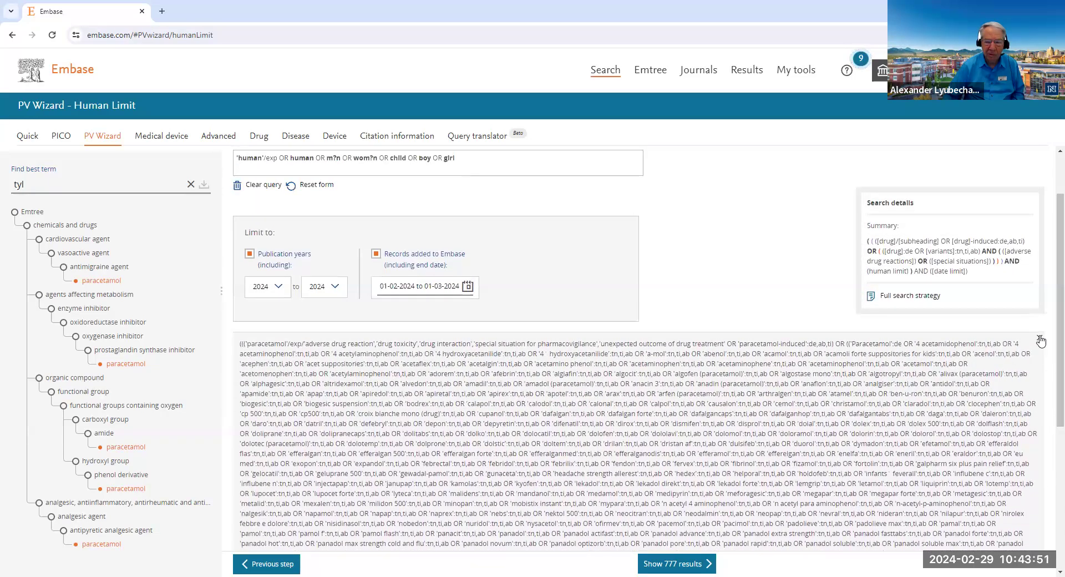
{"action": "left_click", "coordinate": [1040, 340]}
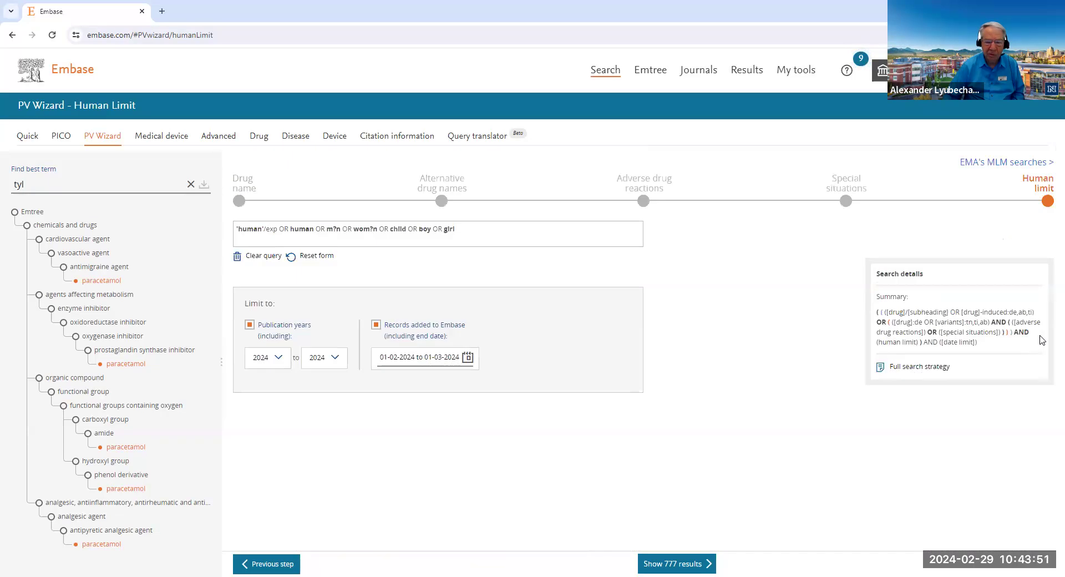
Show the results of the paracetamol search, review the query in the search history, and collapse the history
{"action": "left_click", "coordinate": [671, 565]}
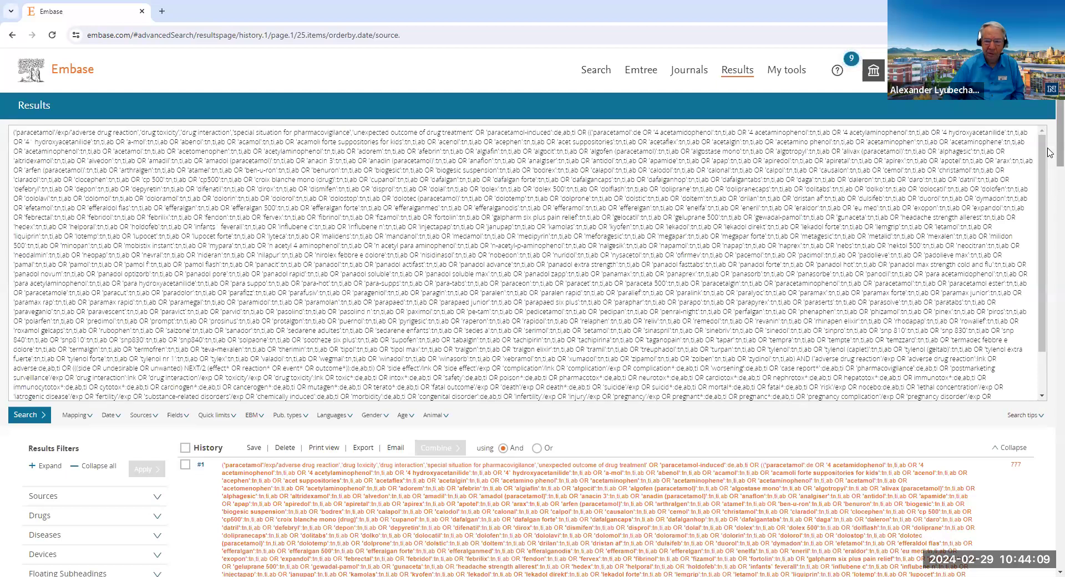
{"action": "scroll", "coordinate": [1048, 158], "scroll_direction": "down", "scroll_amount": 1}
{"action": "scroll", "coordinate": [1048, 158], "scroll_direction": "down", "scroll_amount": 5}
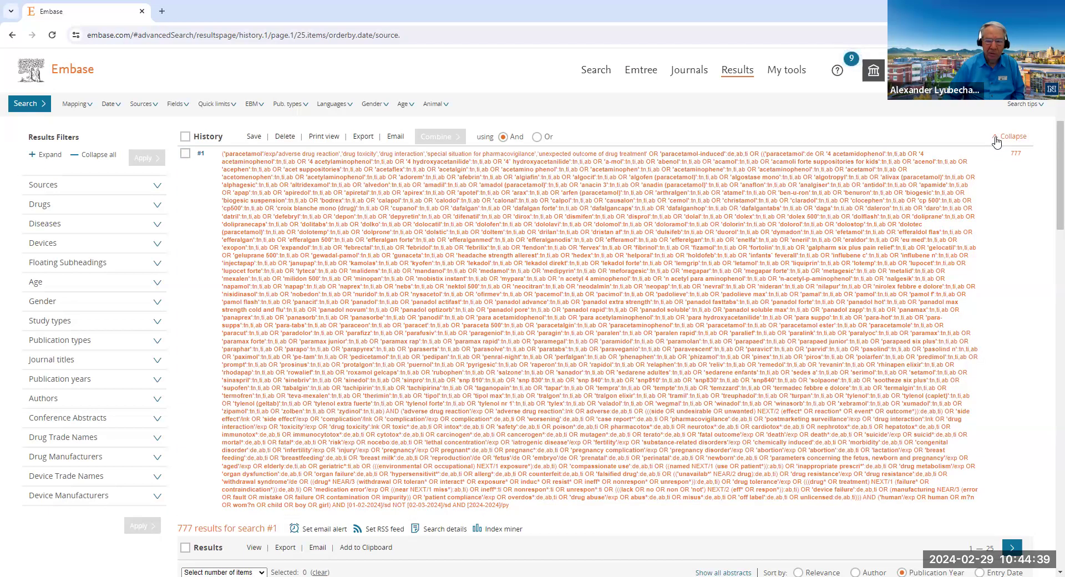
{"action": "left_click", "coordinate": [996, 138]}
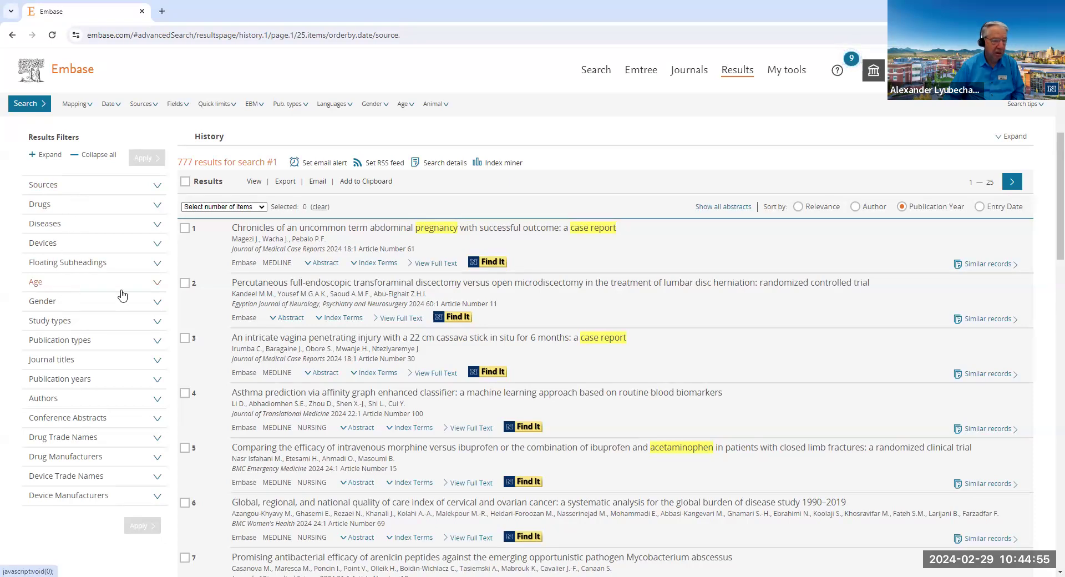
Filter the results by age to Child (1-12 years) and look through the filtered records
{"action": "left_click", "coordinate": [157, 283]}
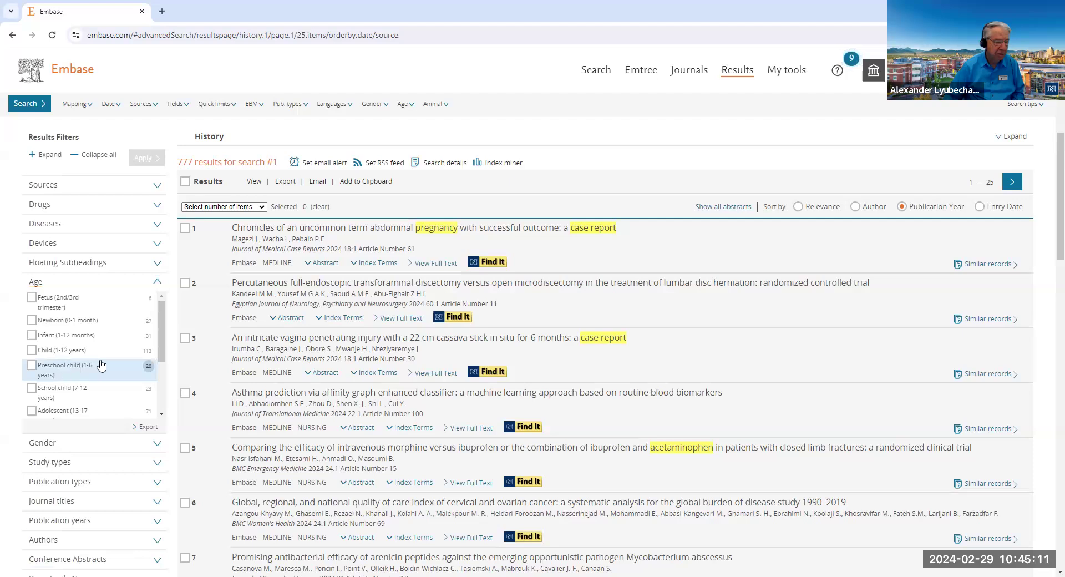
{"action": "left_click", "coordinate": [31, 351]}
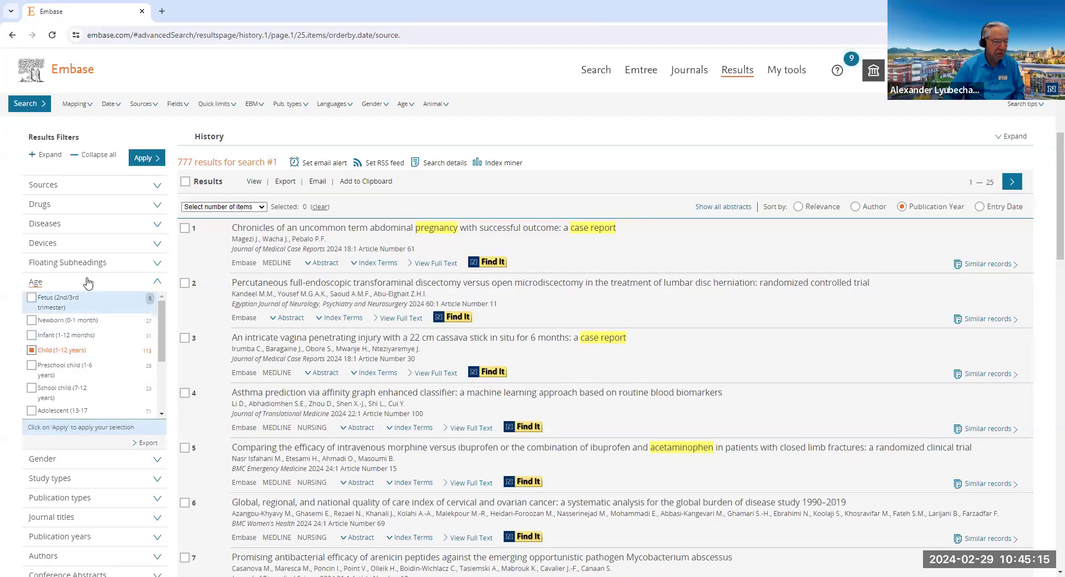
{"action": "left_click", "coordinate": [145, 159]}
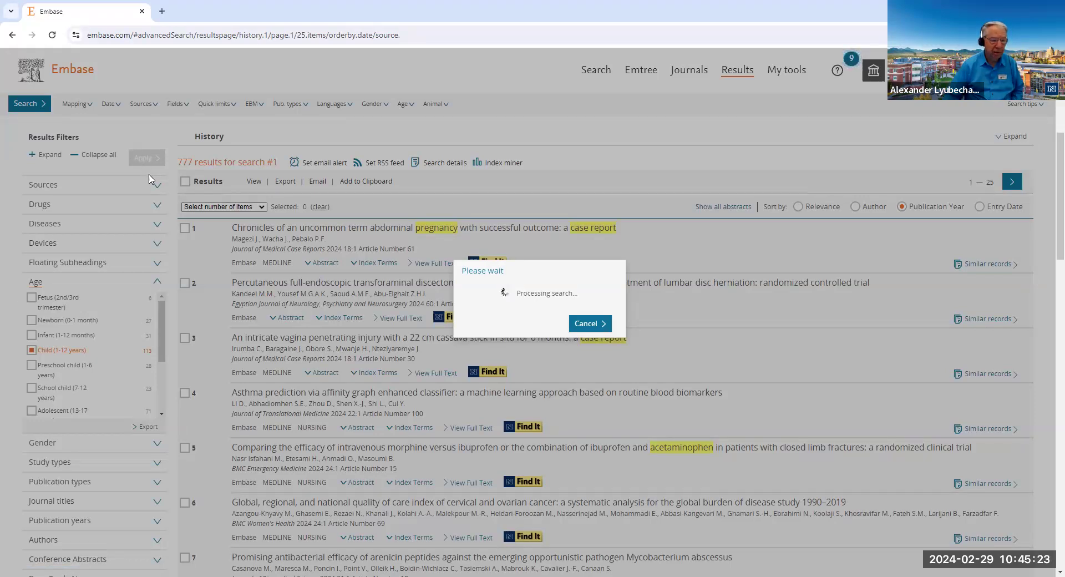
{"action": "scroll", "coordinate": [148, 178], "scroll_direction": "down", "scroll_amount": 5}
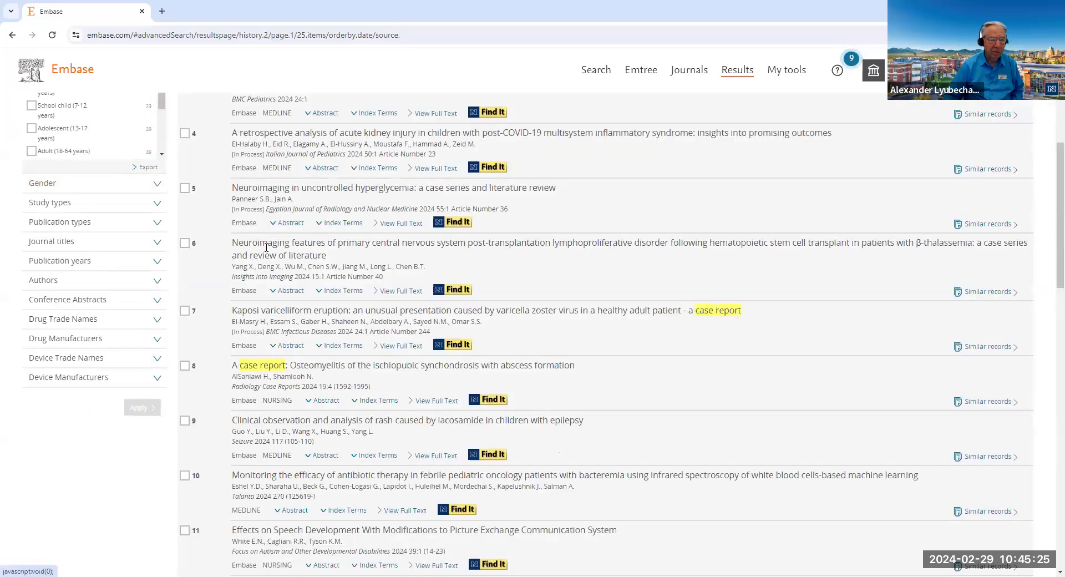
{"action": "scroll", "coordinate": [363, 371], "scroll_direction": "up", "scroll_amount": 4}
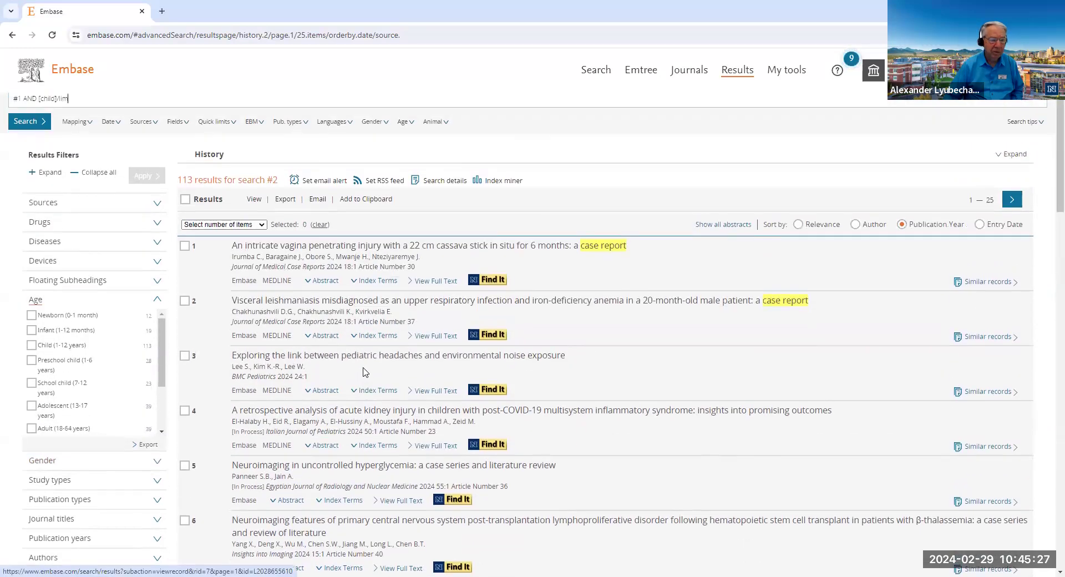
{"action": "scroll", "coordinate": [363, 370], "scroll_direction": "down", "scroll_amount": 1}
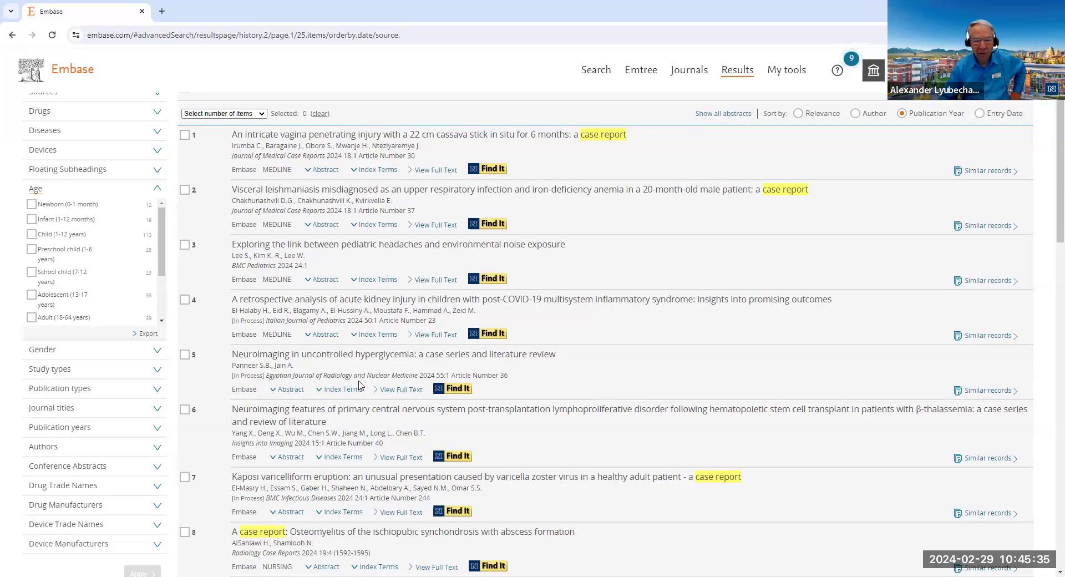
{"action": "scroll", "coordinate": [333, 366], "scroll_direction": "up", "scroll_amount": 3}
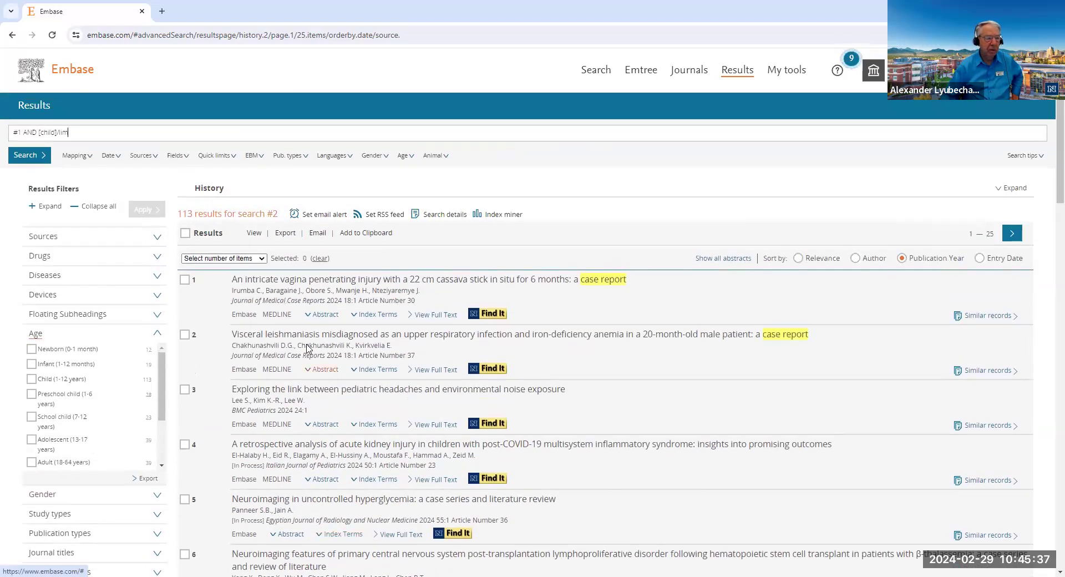
Switch to the Medical device search form and start adding a device name
{"action": "left_click", "coordinate": [82, 82]}
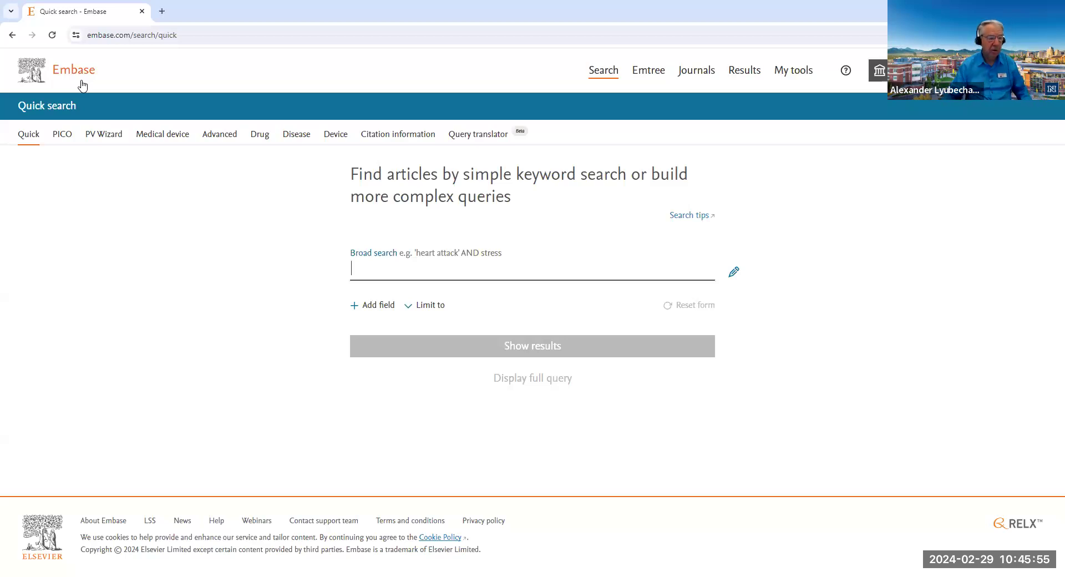
{"action": "left_click", "coordinate": [160, 146]}
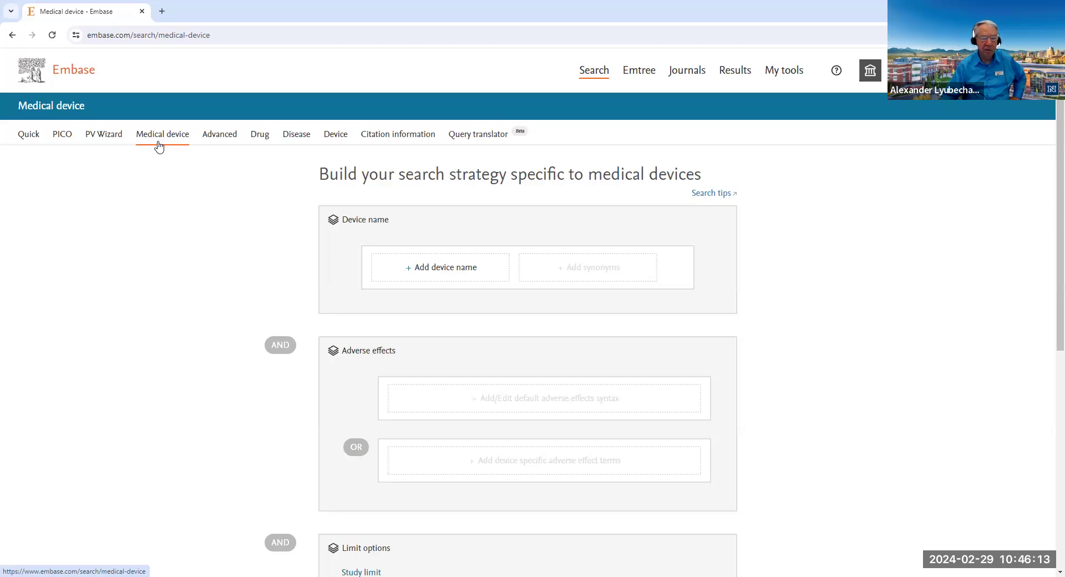
{"action": "left_click", "coordinate": [409, 272]}
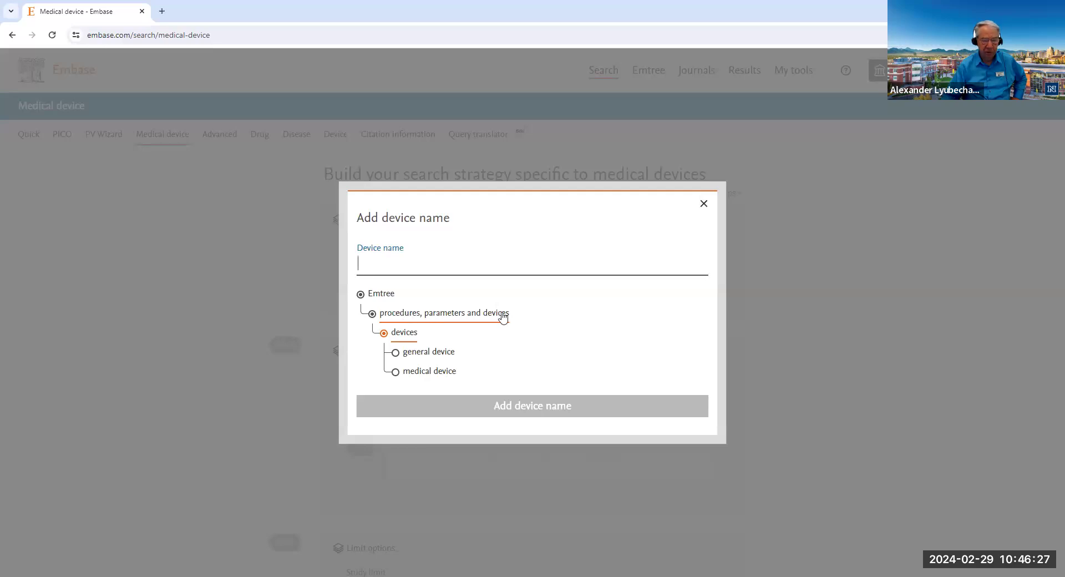
Choose cardiovascular diagnostic device under medical device and cardiovascular equipment in Emtree, and expand the cardiac equipment and cardiograph branches
{"action": "left_click", "coordinate": [423, 374]}
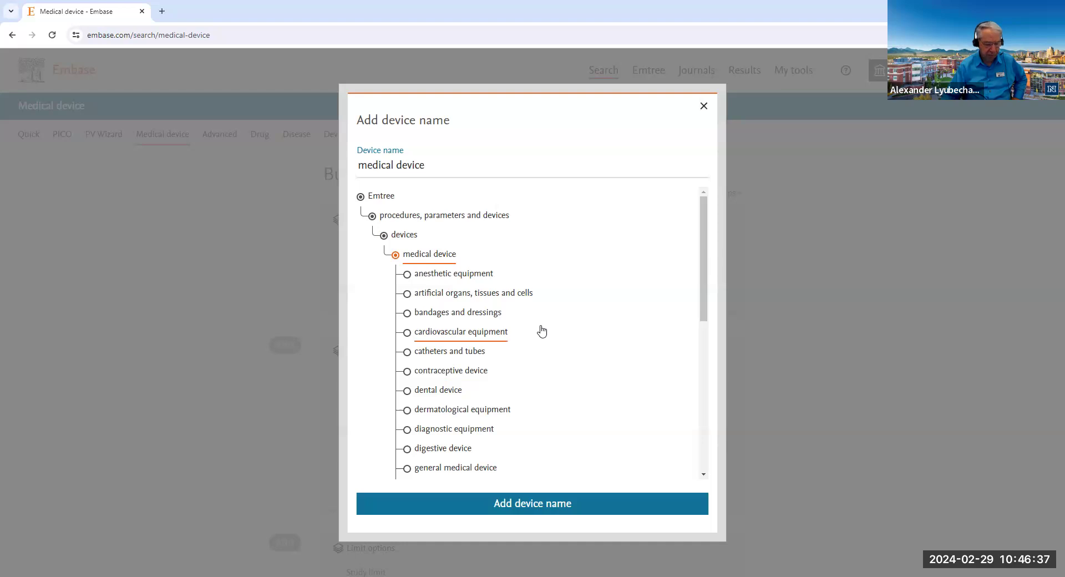
{"action": "left_click", "coordinate": [489, 333]}
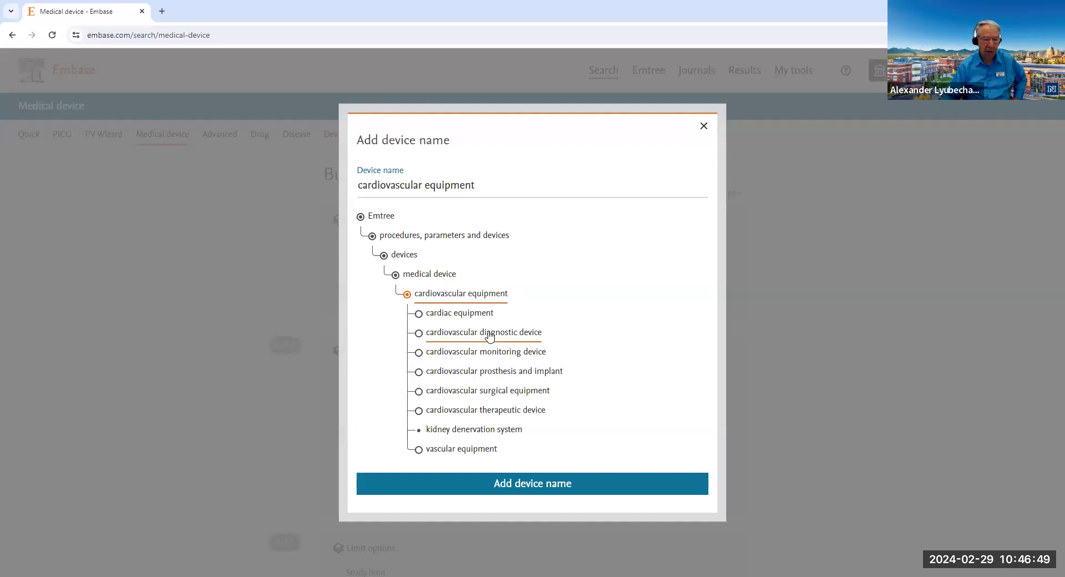
{"action": "left_click", "coordinate": [489, 333]}
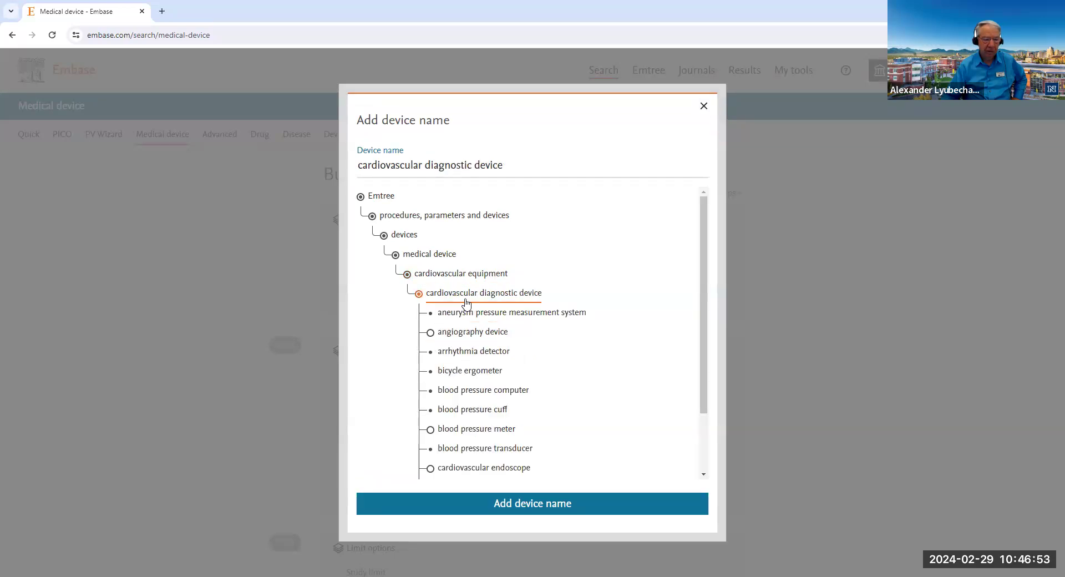
{"action": "left_click", "coordinate": [409, 280]}
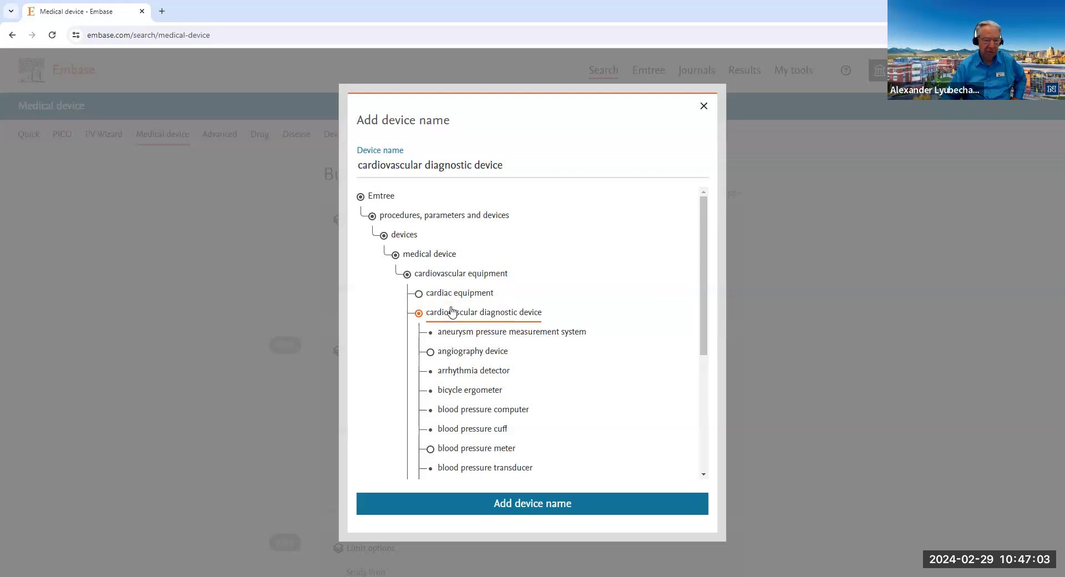
{"action": "left_click", "coordinate": [419, 293]}
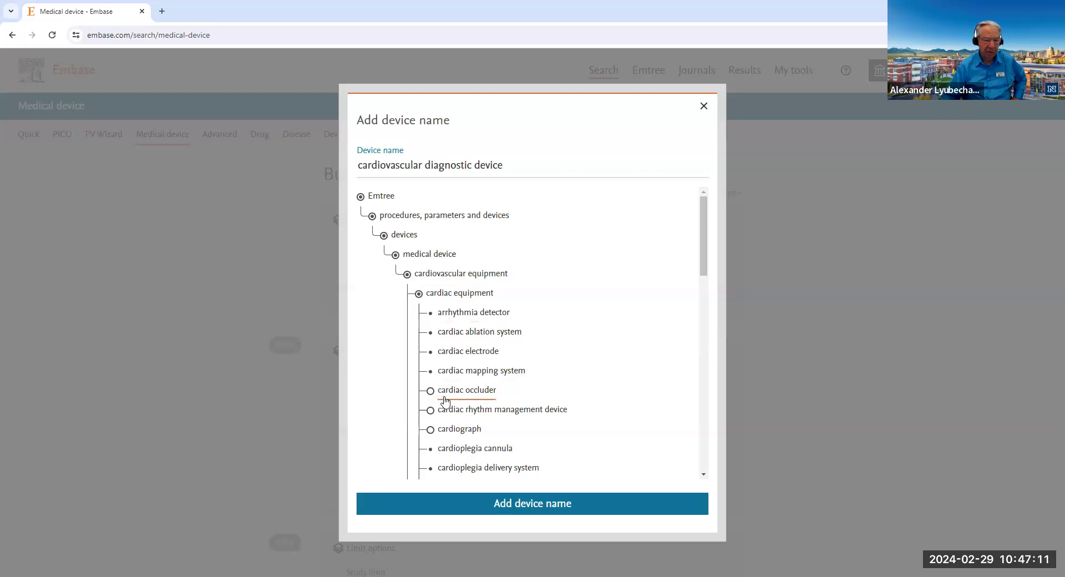
{"action": "left_click", "coordinate": [430, 429]}
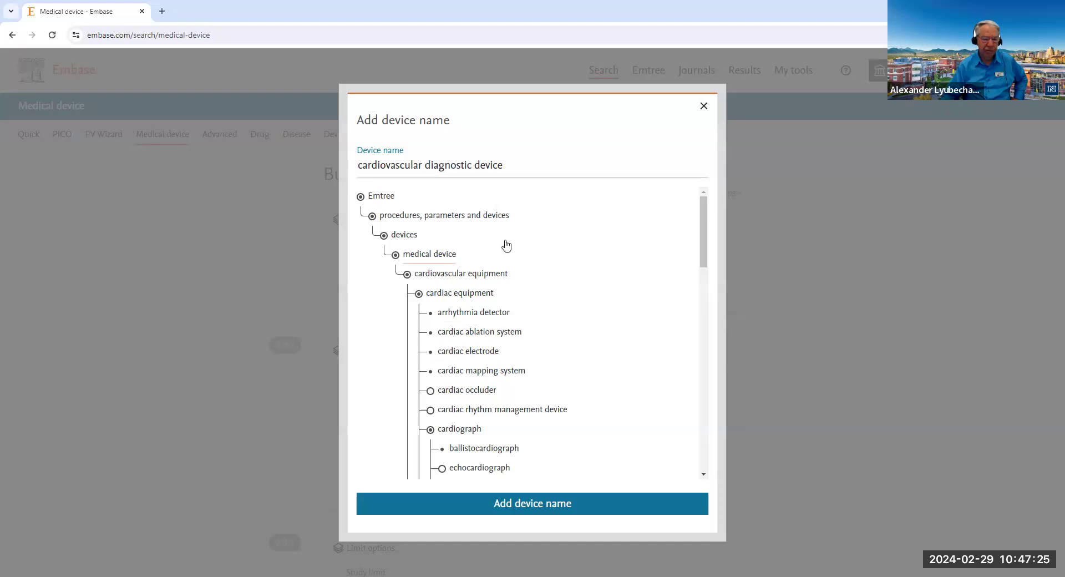
Replace the device name with the Emtree term total artificial heart and add it to the search
{"action": "left_click", "coordinate": [505, 165]}
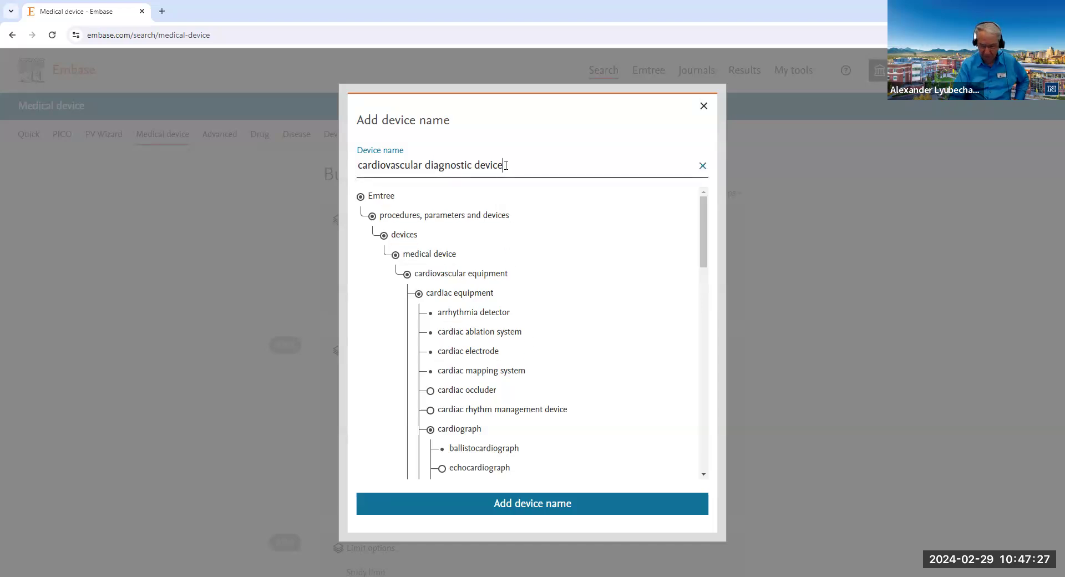
{"action": "key", "text": "BackSpace"}
{"action": "key", "text": "BackSpace"}
{"action": "key", "text": "BackSpace"}
{"action": "key", "text": "BackSpace"}
{"action": "key", "text": "BackSpace"}
{"action": "key", "text": "BackSpace"}
{"action": "key", "text": "BackSpace"}
{"action": "key", "text": "BackSpace"}
{"action": "key", "text": "BackSpace"}
{"action": "key", "text": "BackSpace"}
{"action": "key", "text": "BackSpace"}
{"action": "key", "text": "BackSpace"}
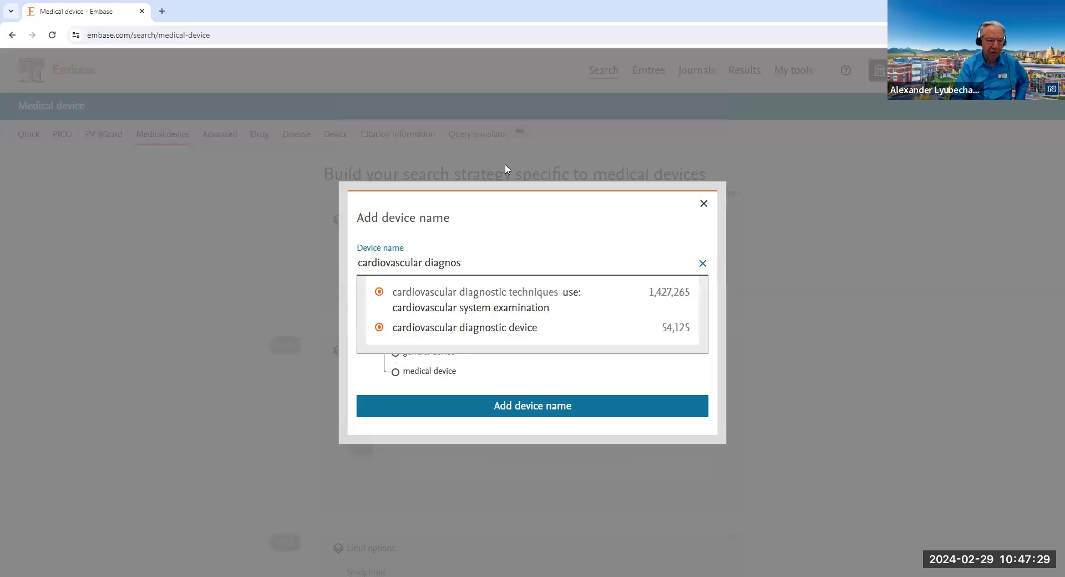
{"action": "key", "text": "BackSpace"}
{"action": "key", "text": "BackSpace"}
{"action": "key", "text": "BackSpace"}
{"action": "key", "text": "BackSpace"}
{"action": "key", "text": "BackSpace"}
{"action": "key", "text": "BackSpace"}
{"action": "key", "text": "BackSpace"}
{"action": "key", "text": "BackSpace"}
{"action": "key", "text": "BackSpace"}
{"action": "key", "text": "BackSpace"}
{"action": "key", "text": "BackSpace"}
{"action": "key", "text": "BackSpace"}
{"action": "key", "text": "BackSpace"}
{"action": "key", "text": "BackSpace"}
{"action": "key", "text": "BackSpace"}
{"action": "key", "text": "BackSpace"}
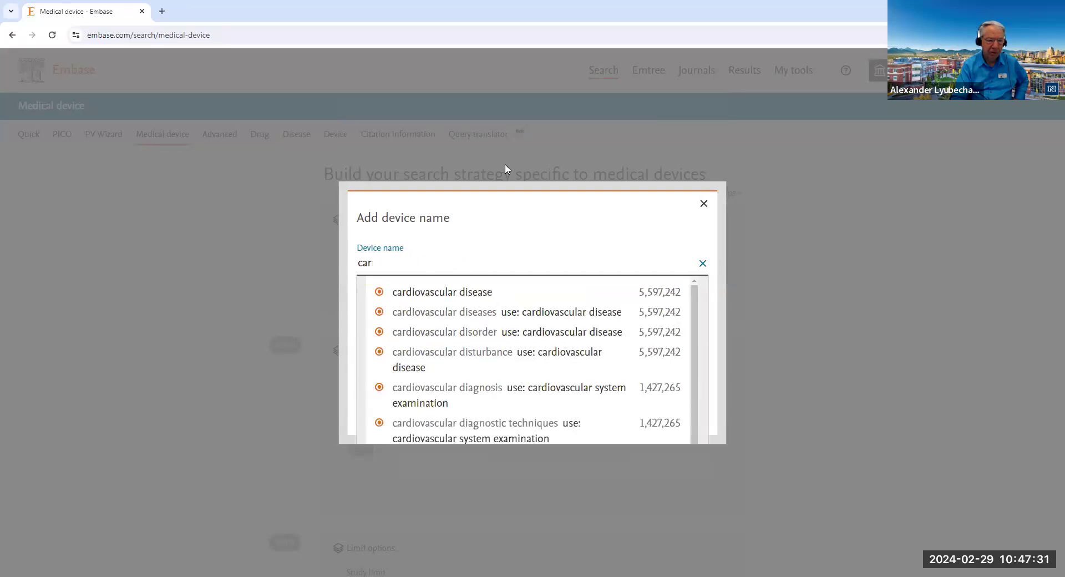
{"action": "key", "text": "BackSpace"}
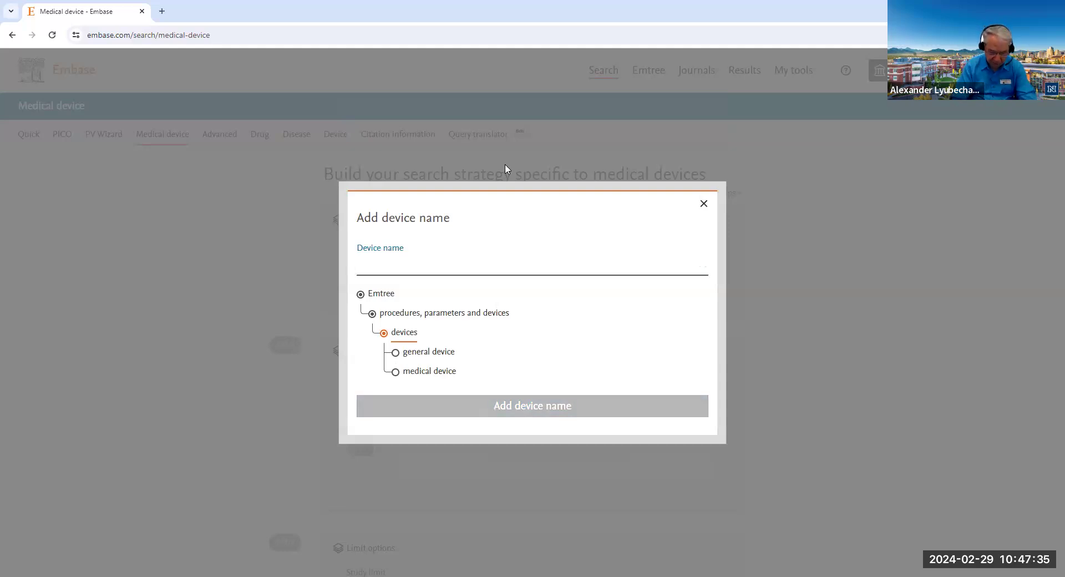
{"action": "type", "text": "total art"}
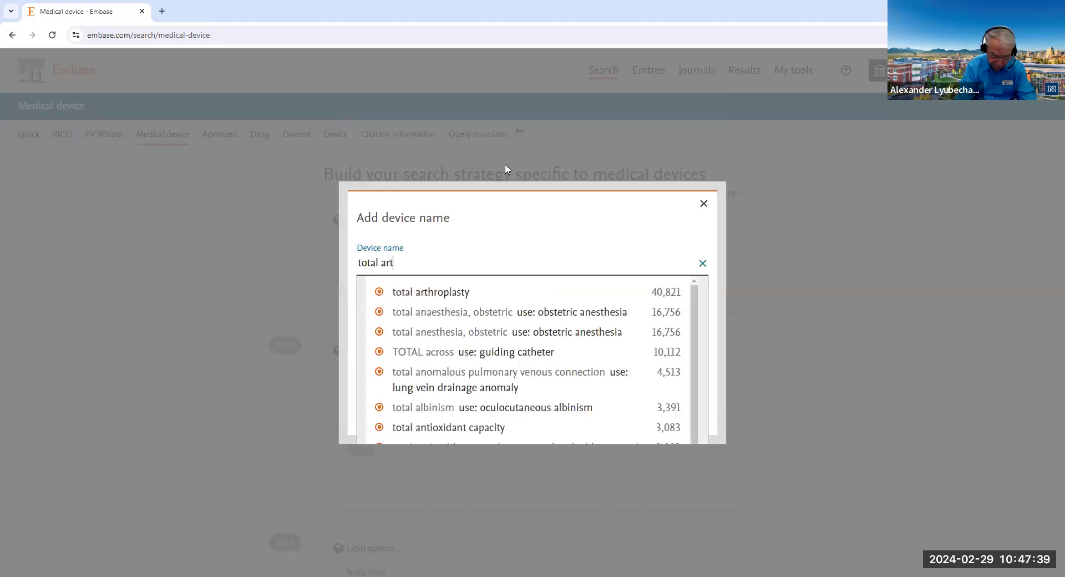
{"action": "type", "text": "if"}
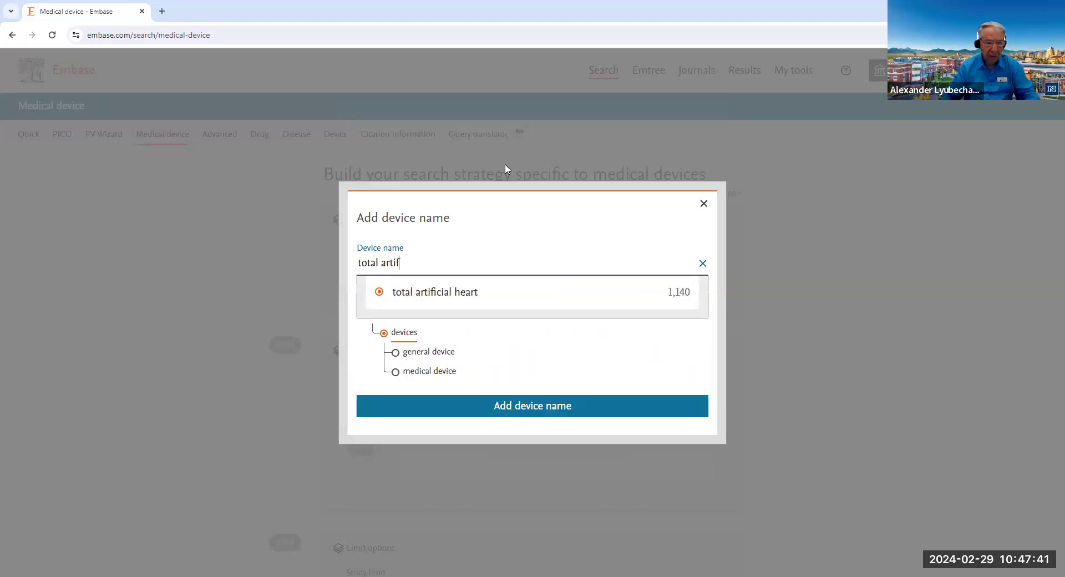
{"action": "left_click", "coordinate": [448, 303]}
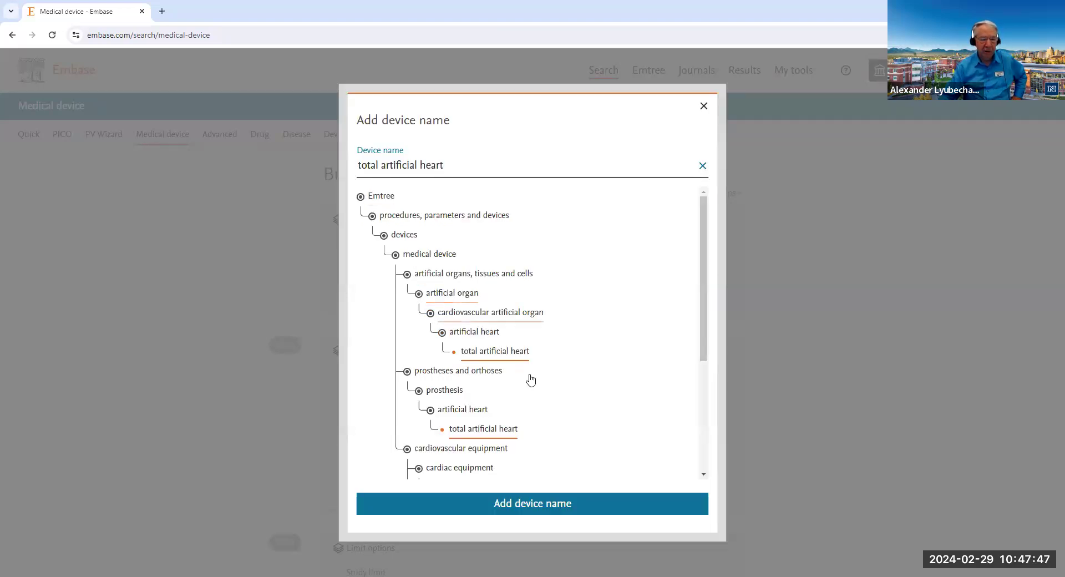
{"action": "left_click", "coordinate": [553, 505]}
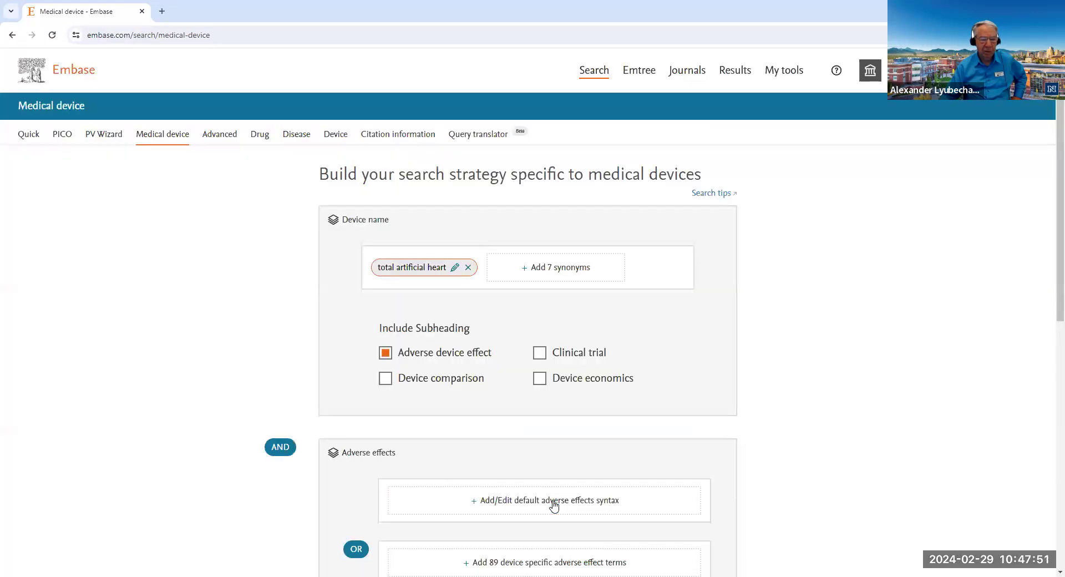
Open the device name synonyms for total artificial heart and enter POLVAD as an additional synonym
{"action": "left_click", "coordinate": [543, 274]}
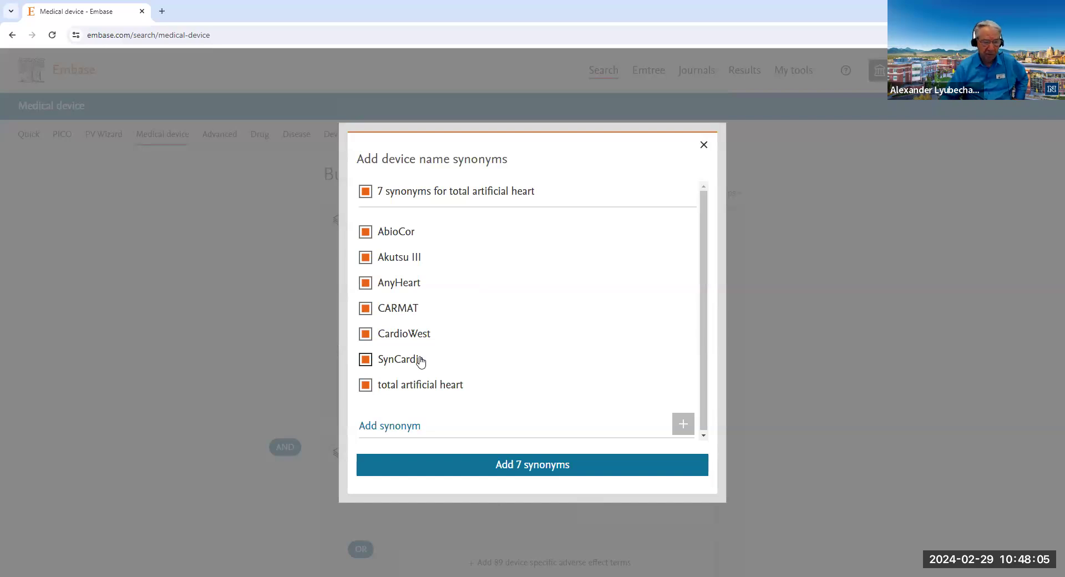
{"action": "left_click", "coordinate": [422, 426]}
{"action": "left_click", "coordinate": [414, 423]}
{"action": "left_click", "coordinate": [414, 422]}
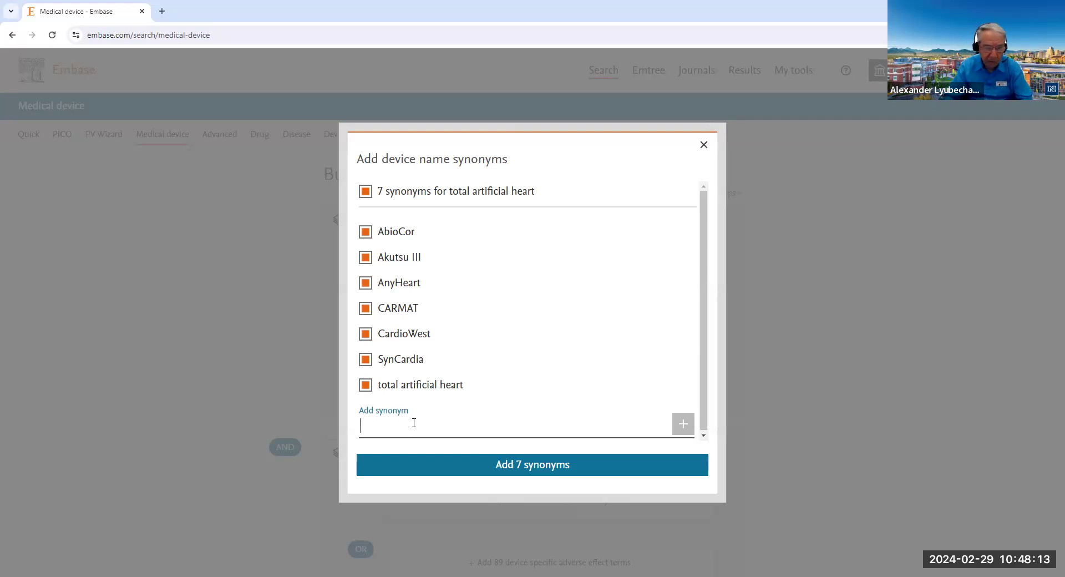
{"action": "type", "text": "P"}
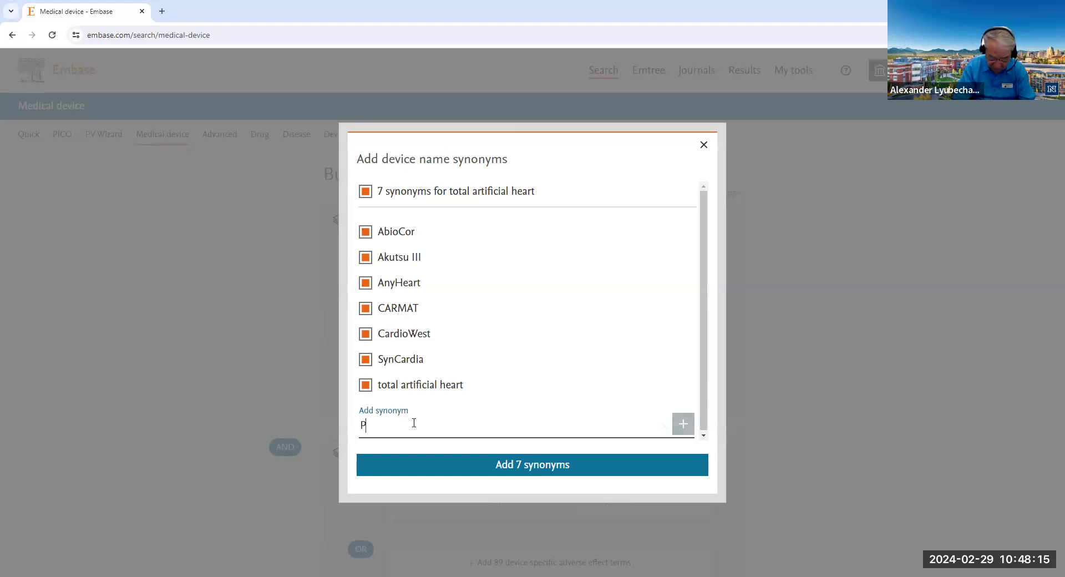
{"action": "type", "text": "OLVAD"}
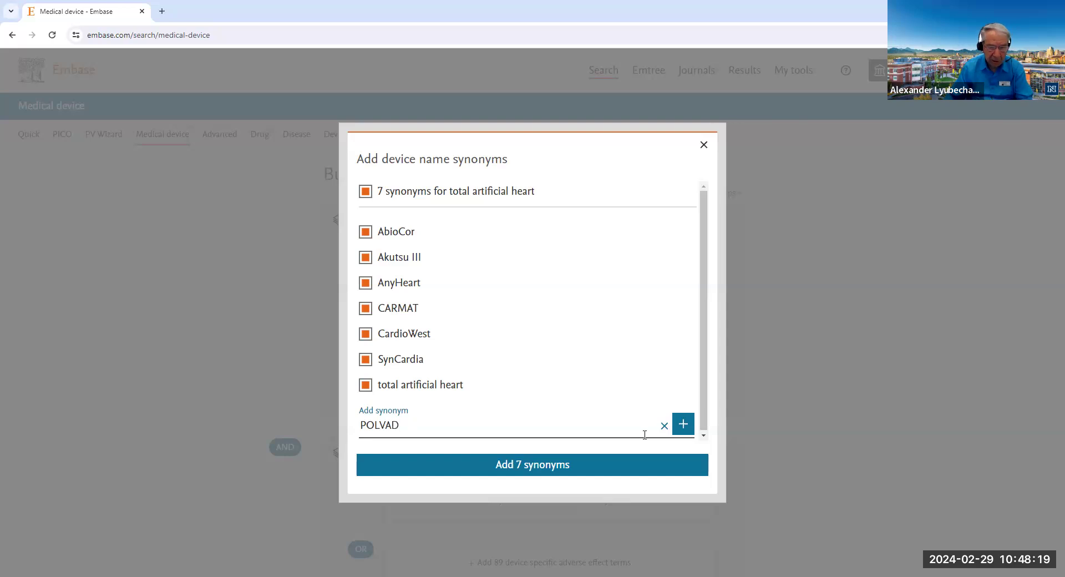
{"action": "left_click", "coordinate": [681, 424]}
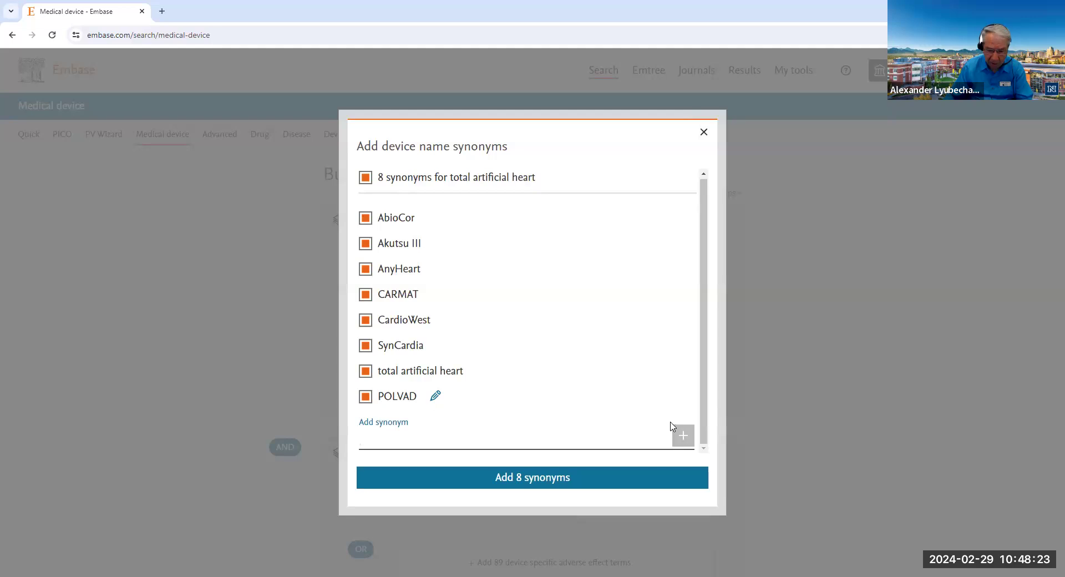
Enter Jarvik Hearts and Phoenix-7 as further synonyms and add all 10 synonyms to the device search
{"action": "type", "text": "Jarvik H"}
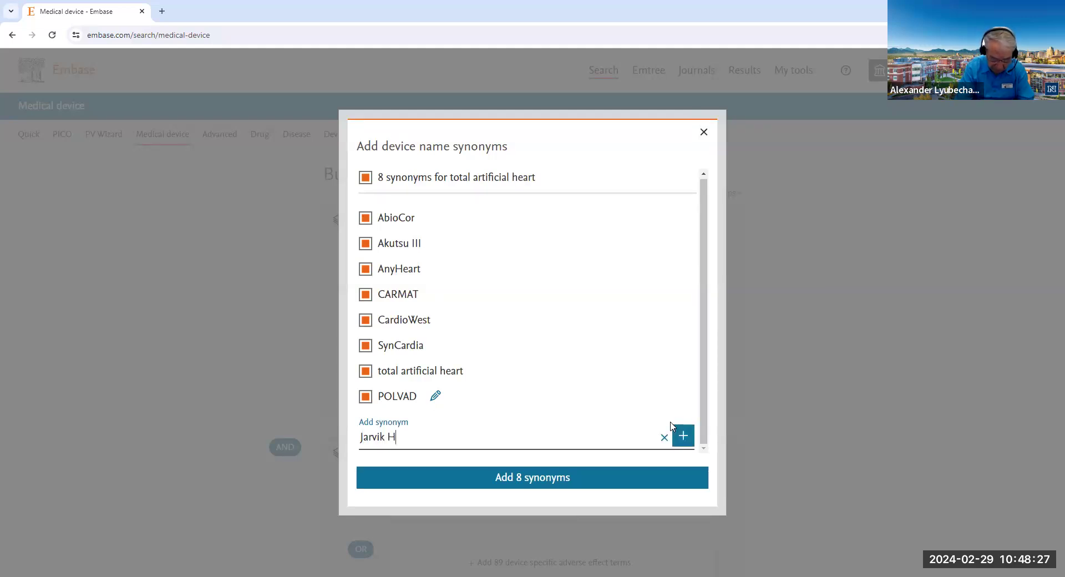
{"action": "type", "text": "eart"}
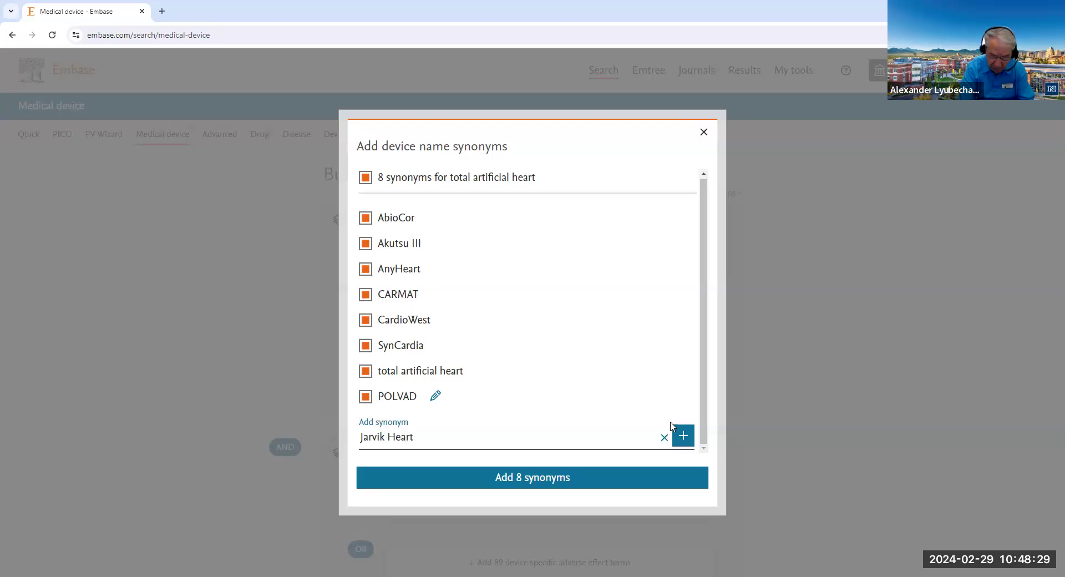
{"action": "type", "text": "s"}
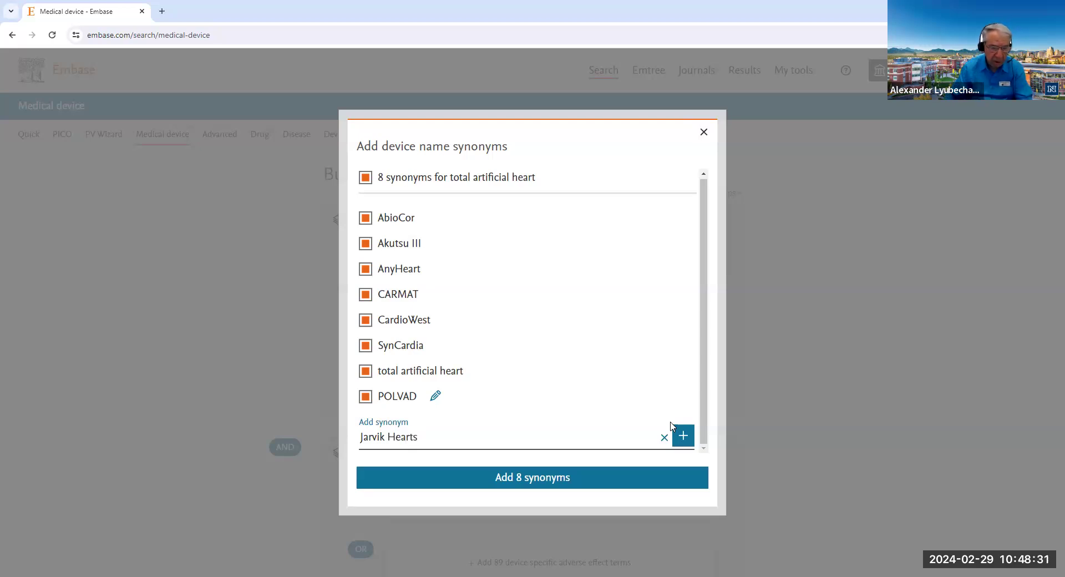
{"action": "left_click", "coordinate": [683, 434]}
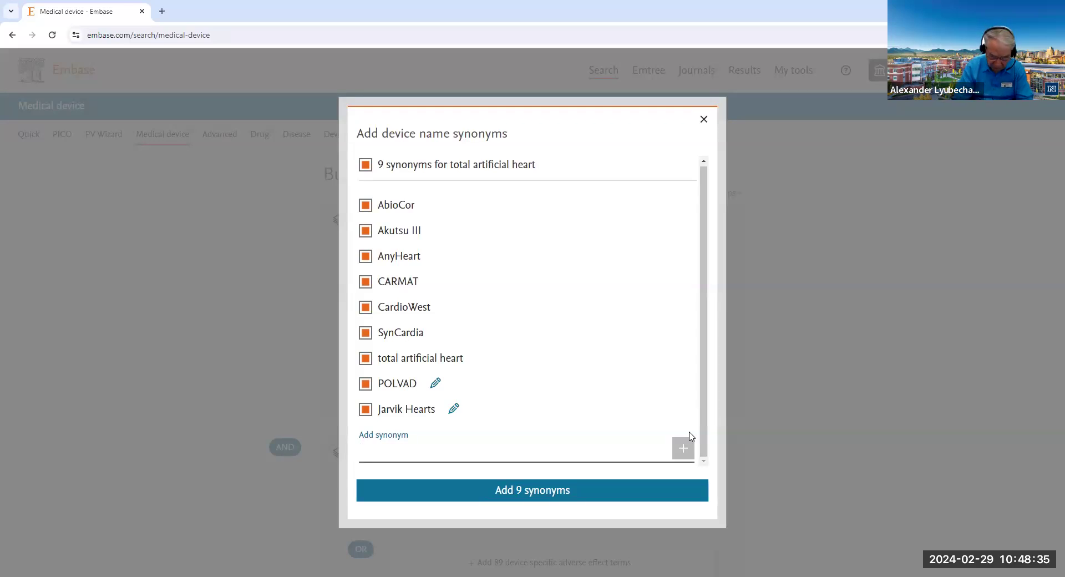
{"action": "type", "text": "Phoenix-7"}
{"action": "left_click", "coordinate": [690, 444]}
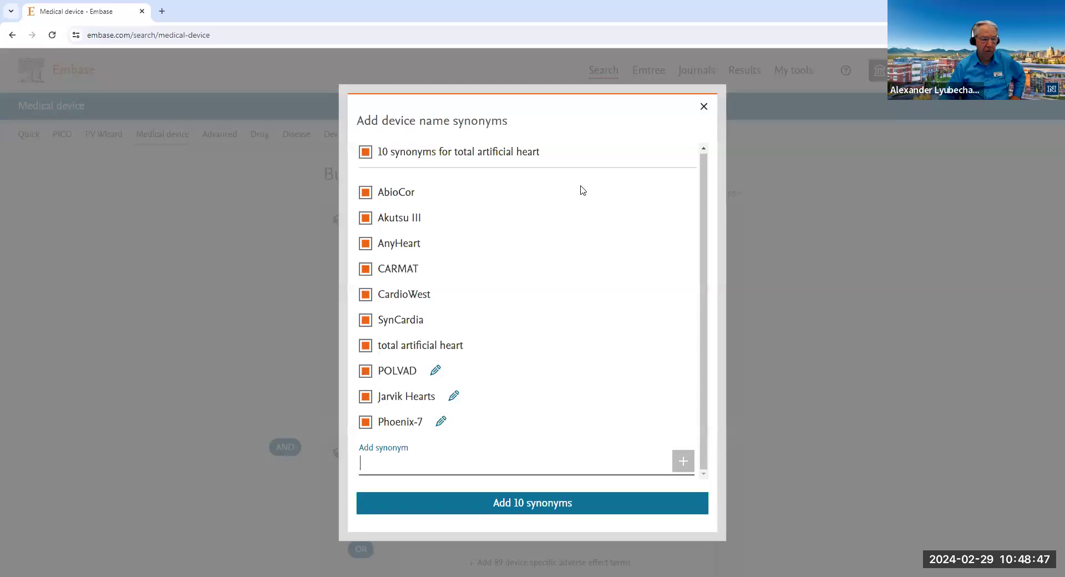
{"action": "left_click", "coordinate": [525, 500]}
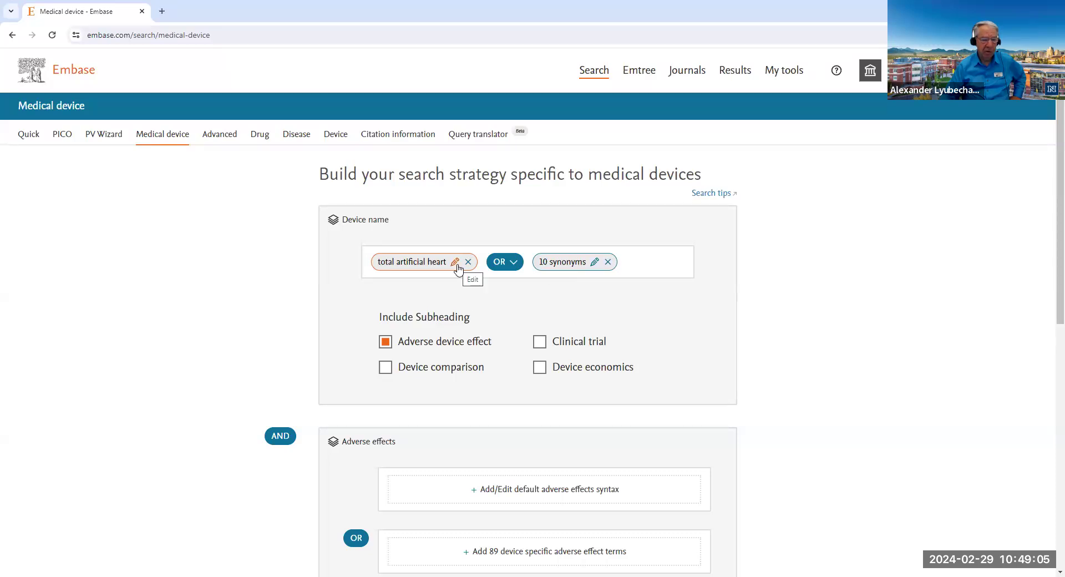
Reopen the synonym list for total artificial heart, review the entries, and reapply all 10 synonyms
{"action": "left_click", "coordinate": [596, 262]}
{"action": "left_click", "coordinate": [418, 453]}
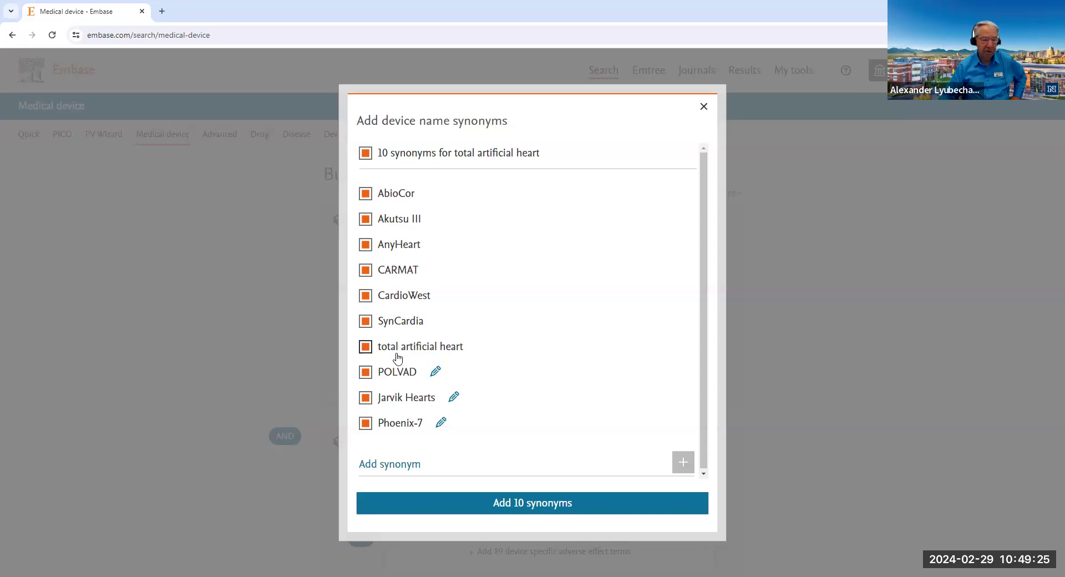
{"action": "left_click", "coordinate": [534, 507]}
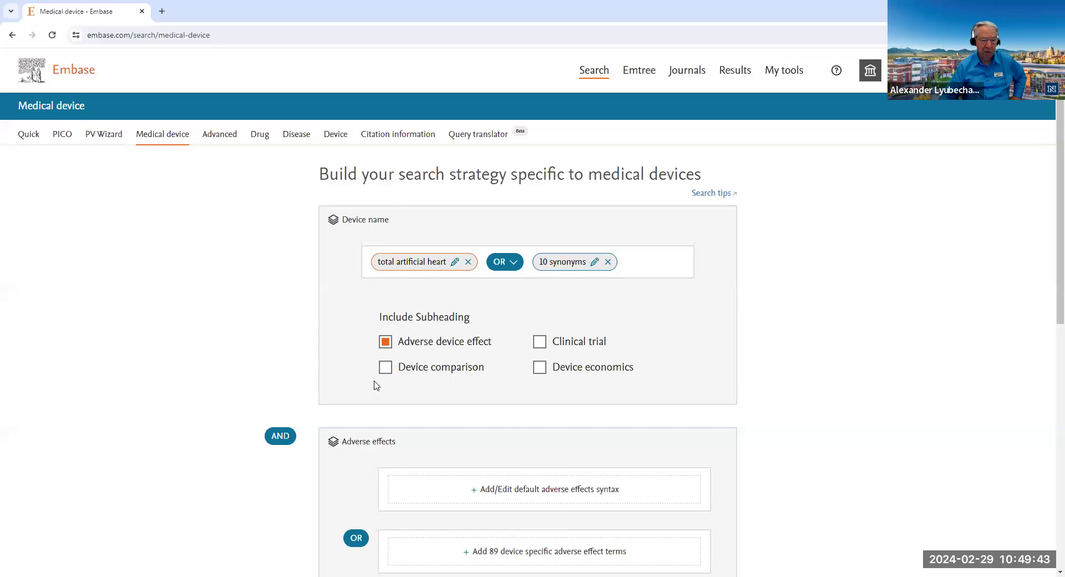
Open the default adverse effects syntax for editing, reset it to the default, and add it as a query snippet
{"action": "scroll", "coordinate": [728, 359], "scroll_direction": "down", "scroll_amount": 1}
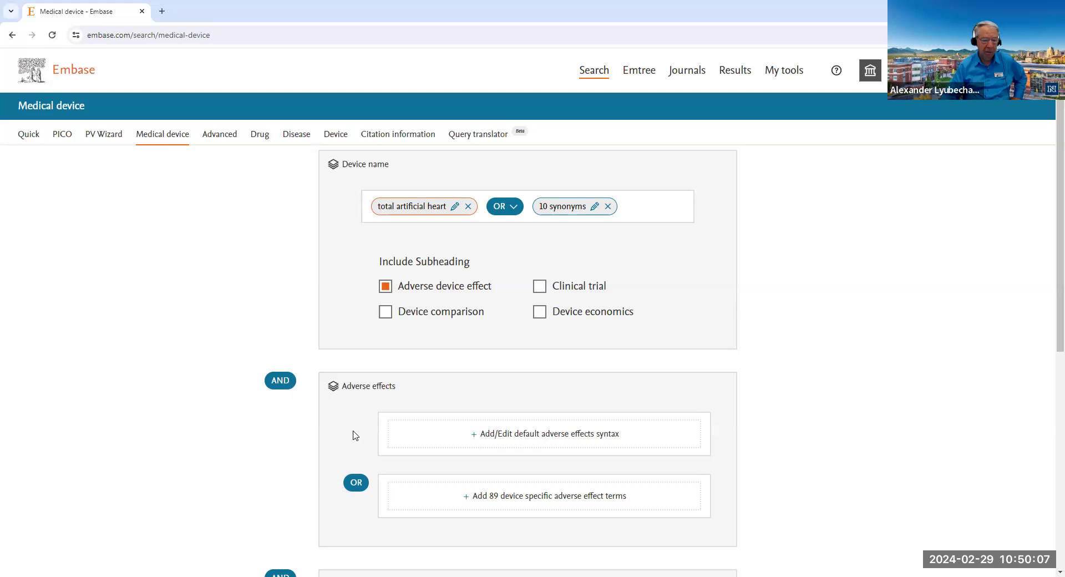
{"action": "left_click", "coordinate": [516, 441]}
{"action": "left_click", "coordinate": [516, 435]}
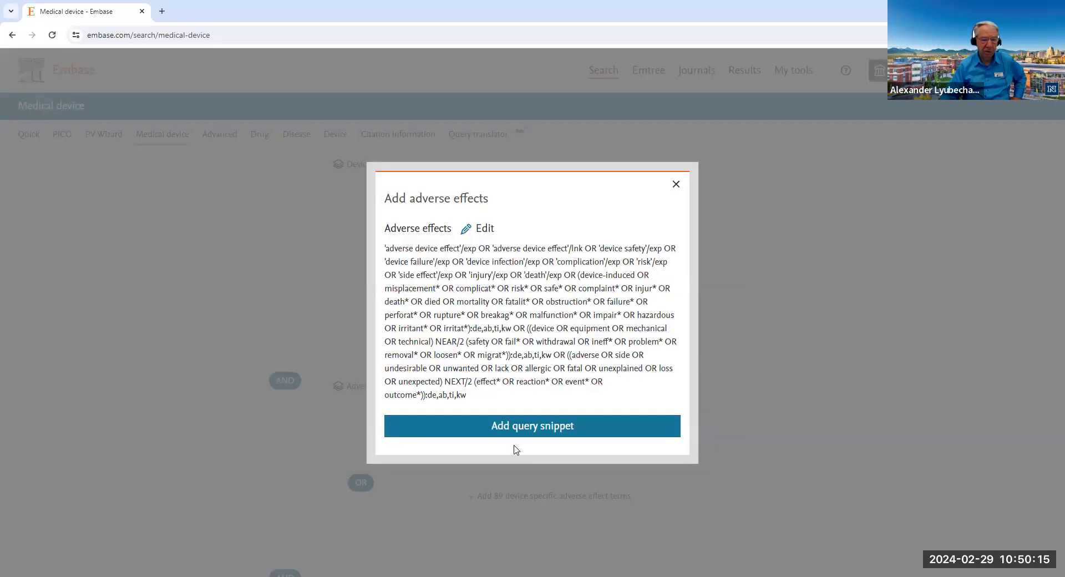
{"action": "left_click", "coordinate": [468, 231]}
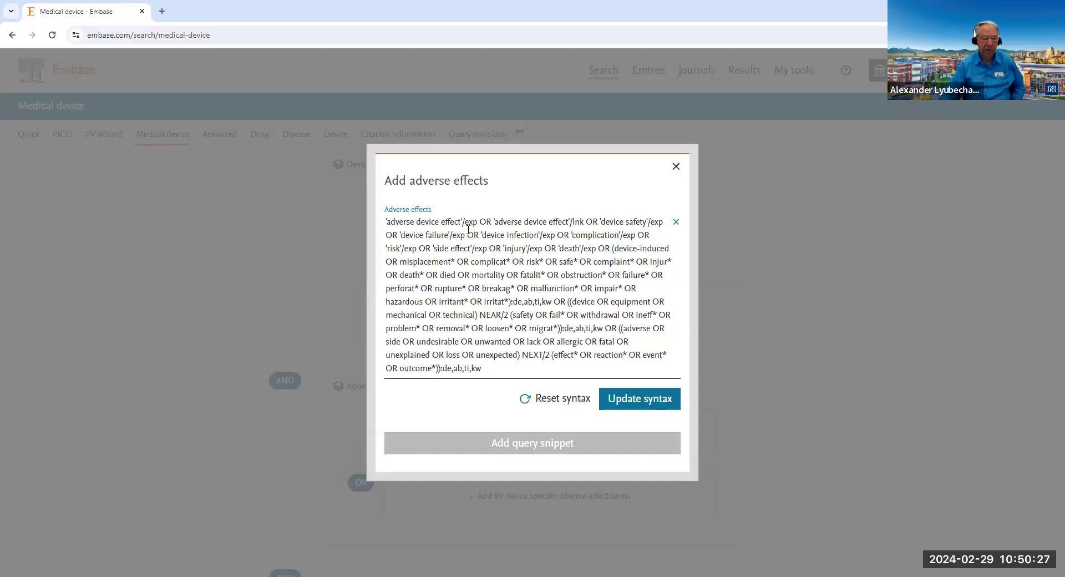
{"action": "left_click", "coordinate": [560, 404]}
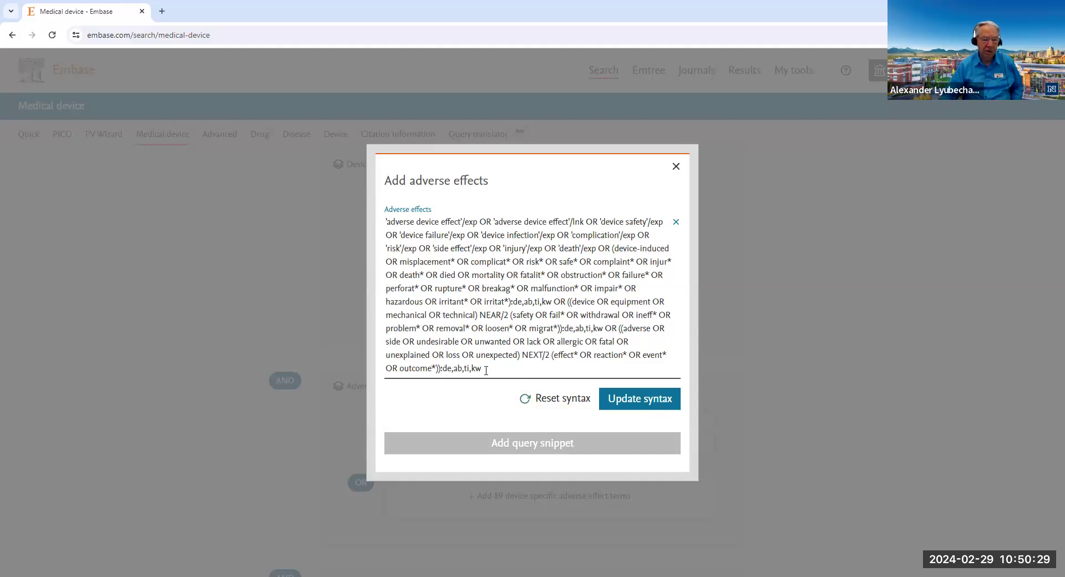
{"action": "left_click", "coordinate": [539, 405]}
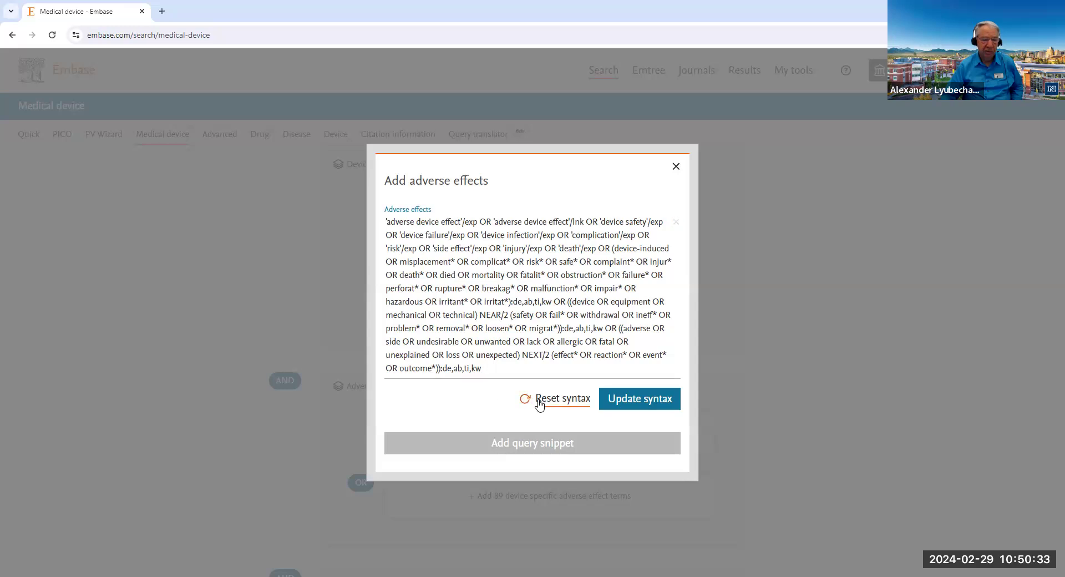
{"action": "left_click", "coordinate": [622, 398]}
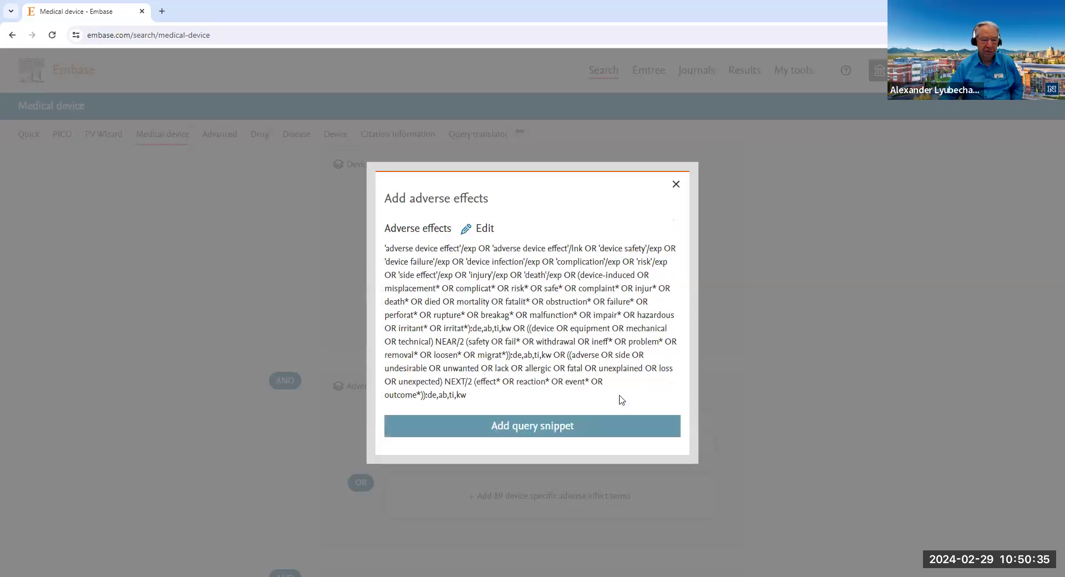
{"action": "left_click", "coordinate": [572, 426]}
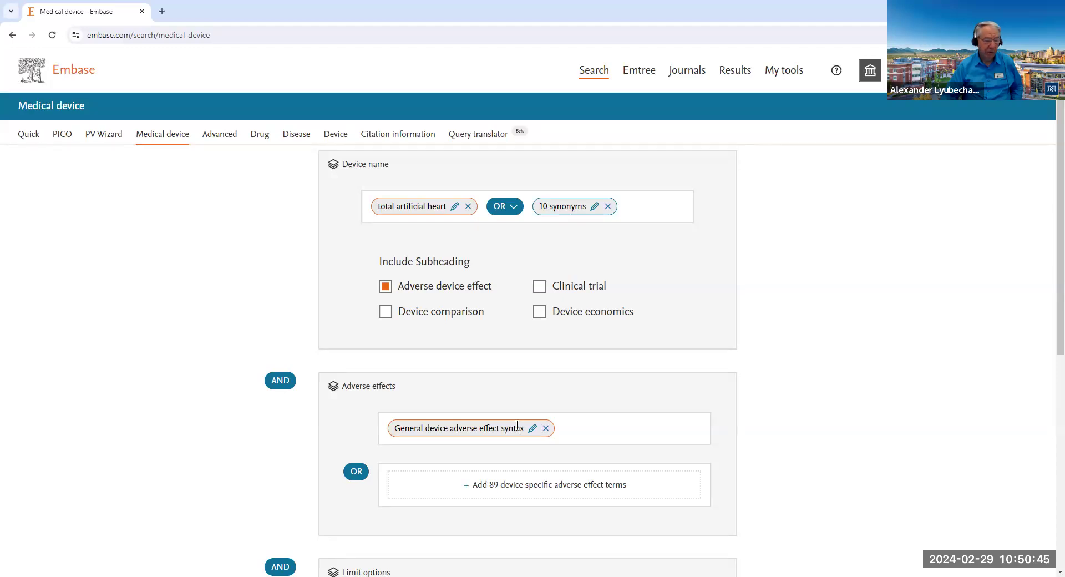
Review the device specific adverse effect terms and add all 89 of them, keeping bleeding selected
{"action": "left_click", "coordinate": [515, 486]}
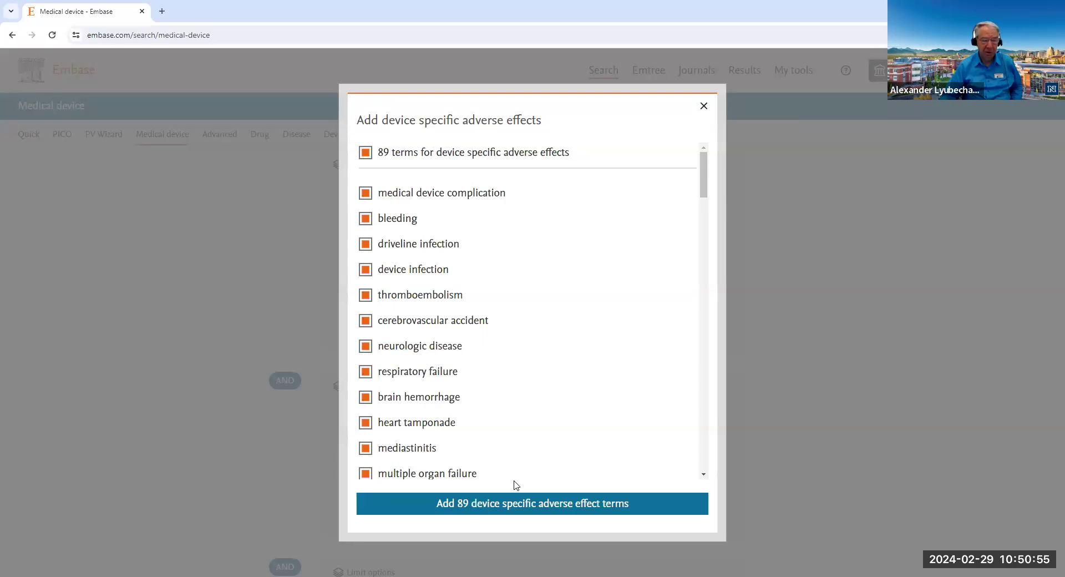
{"action": "mouse_move", "coordinate": [703, 175]}
{"action": "left_mouse_down"}
{"action": "mouse_move", "coordinate": [703, 197]}
{"action": "mouse_move", "coordinate": [693, 162]}
{"action": "left_mouse_up"}
{"action": "scroll", "coordinate": [560, 331], "scroll_direction": "down", "scroll_amount": 1}
{"action": "scroll", "coordinate": [558, 335], "scroll_direction": "up", "scroll_amount": 2}
{"action": "left_click", "coordinate": [366, 219]}
{"action": "left_click", "coordinate": [365, 219]}
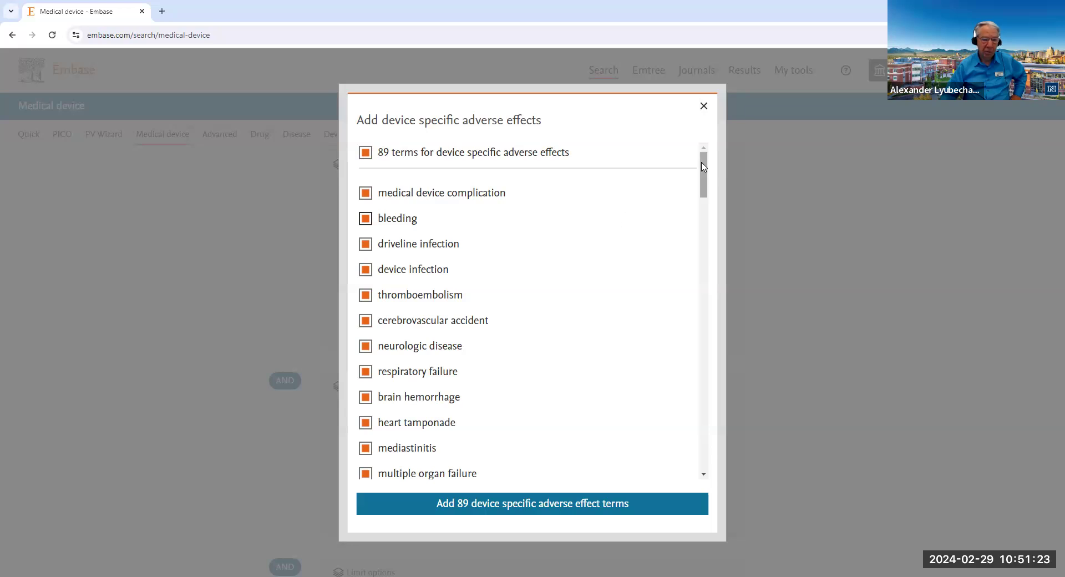
{"action": "left_click_drag", "start_coordinate": [703, 166], "coordinate": [700, 213]}
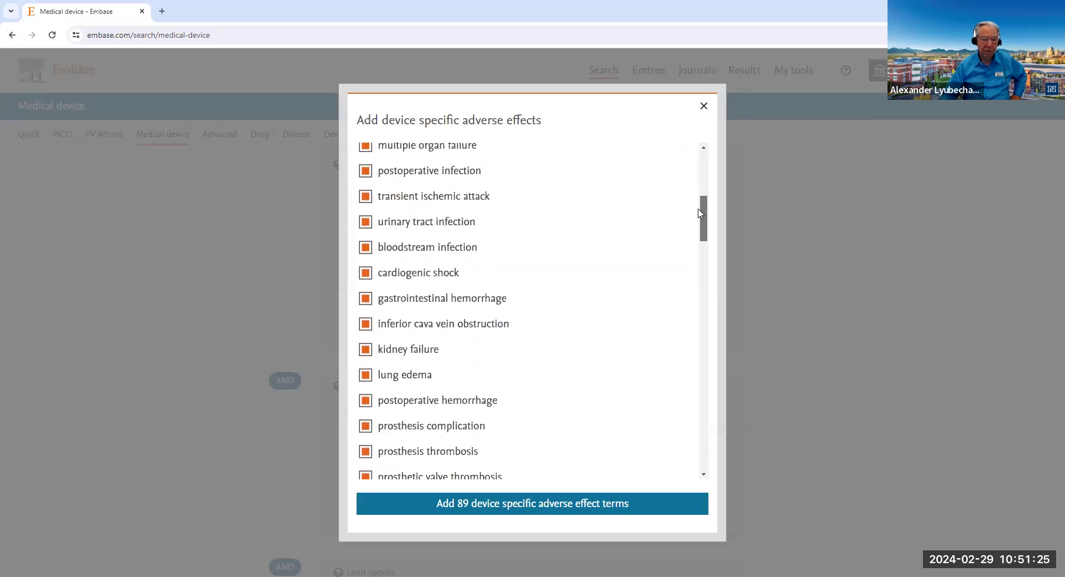
{"action": "left_click", "coordinate": [561, 505]}
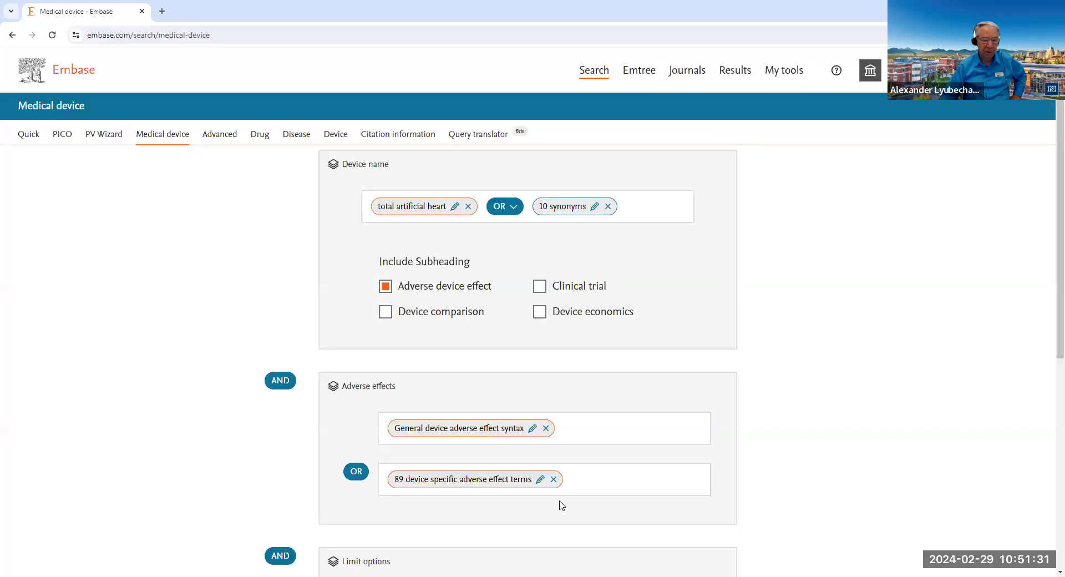
Look over the limit options of the medical device search and return to the device name section
{"action": "scroll", "coordinate": [770, 398], "scroll_direction": "down", "scroll_amount": 1}
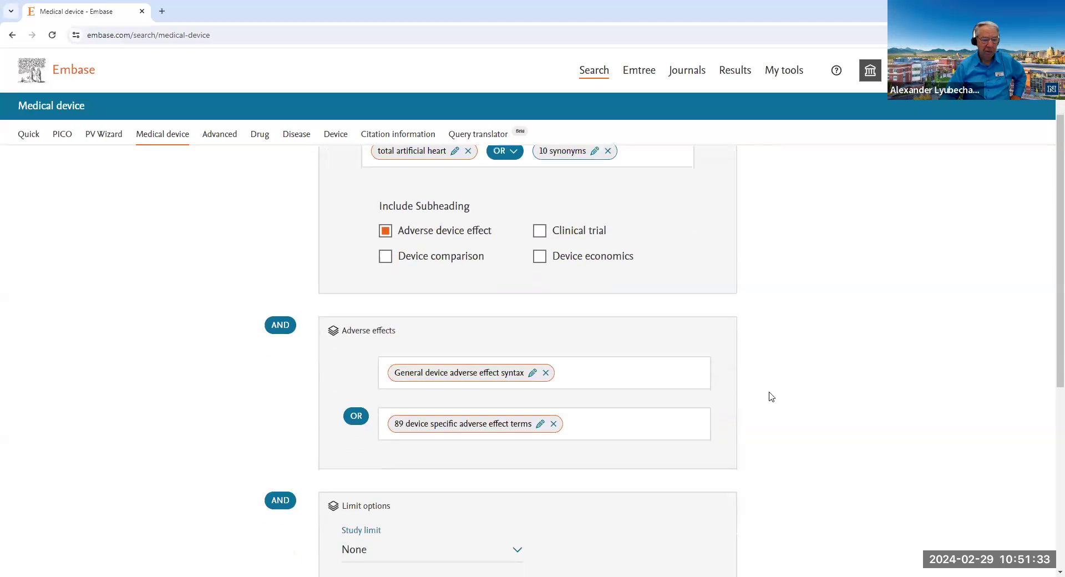
{"action": "scroll", "coordinate": [771, 397], "scroll_direction": "down", "scroll_amount": 2}
{"action": "scroll", "coordinate": [771, 396], "scroll_direction": "down", "scroll_amount": 2}
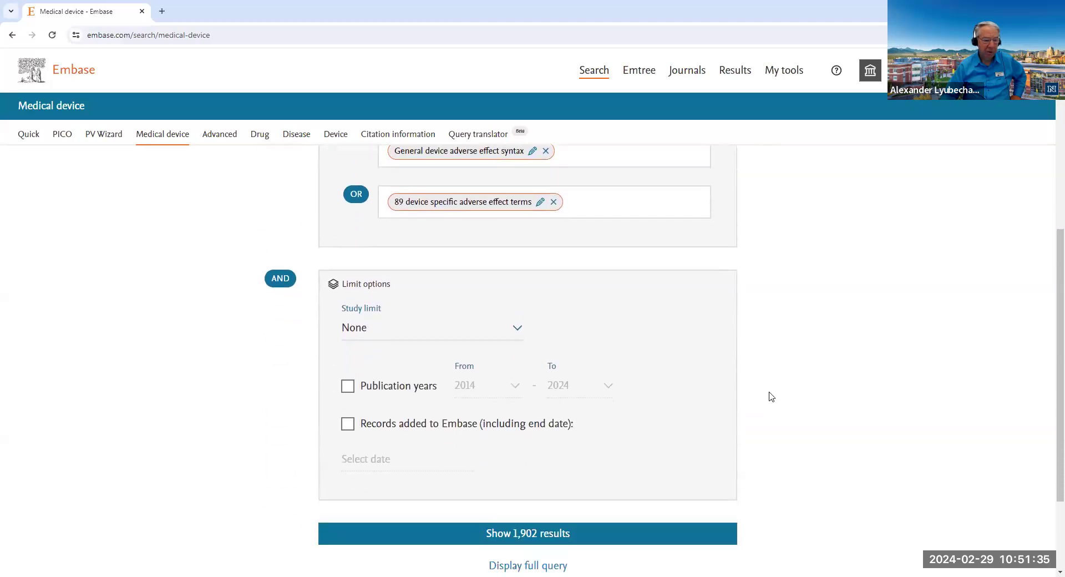
{"action": "scroll", "coordinate": [771, 397], "scroll_direction": "up", "scroll_amount": 5}
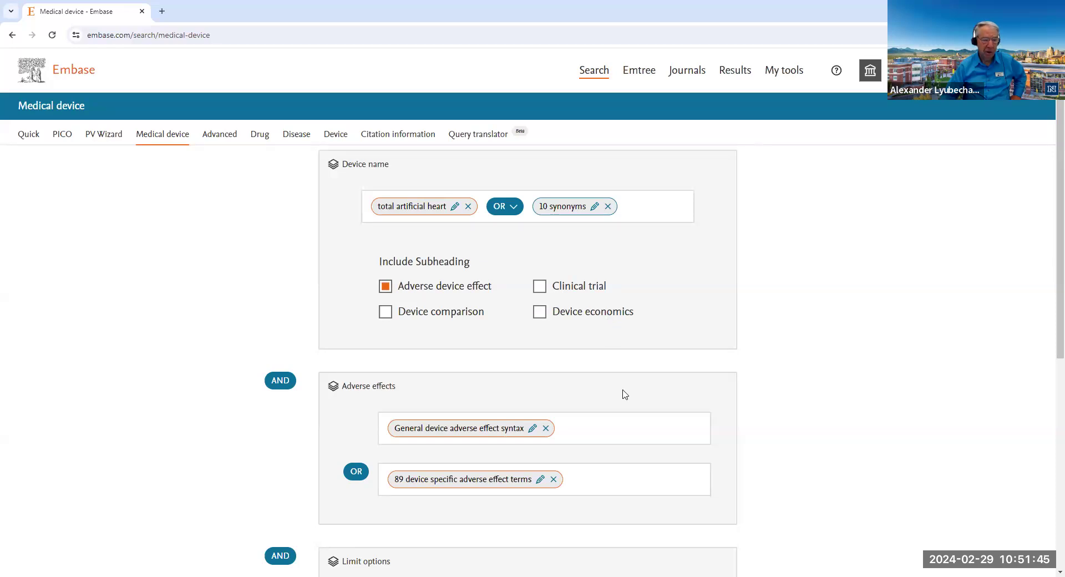
Limit the medical device search to publication years from 1994 to 2024
{"action": "scroll", "coordinate": [625, 394], "scroll_direction": "down", "scroll_amount": 1}
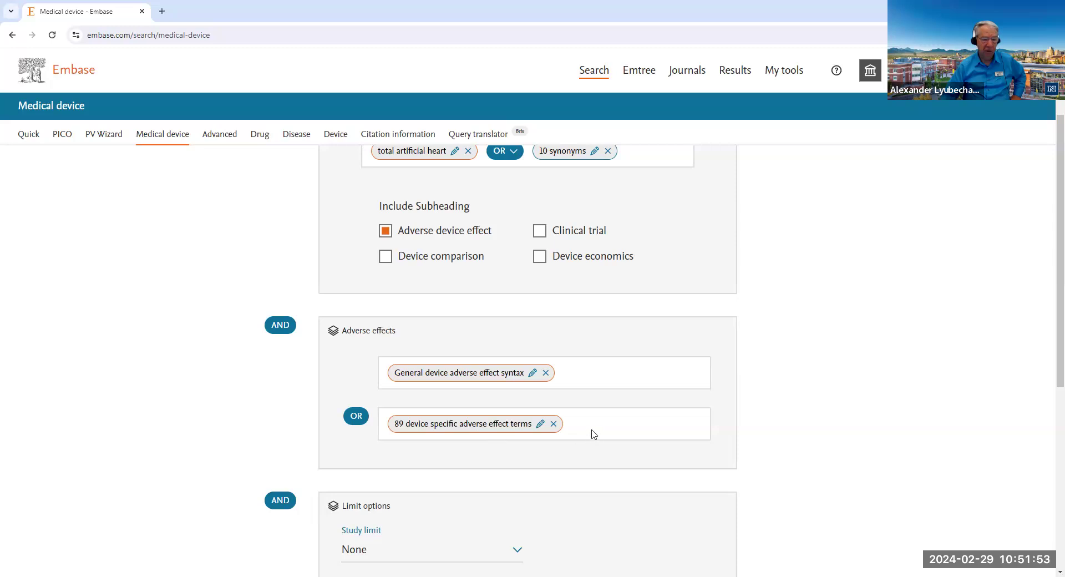
{"action": "scroll", "coordinate": [593, 434], "scroll_direction": "down", "scroll_amount": 4}
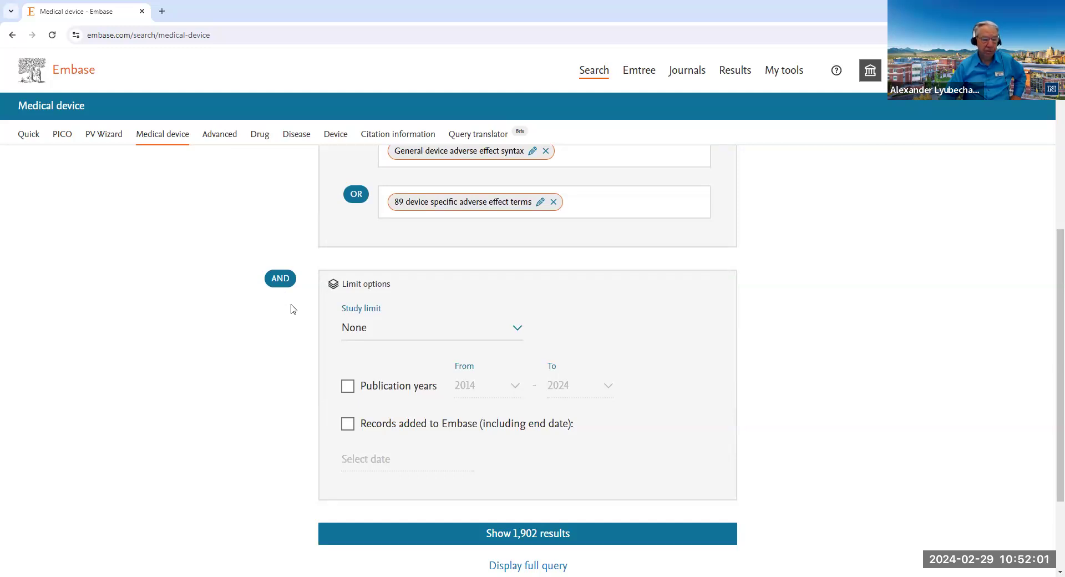
{"action": "left_click", "coordinate": [348, 387]}
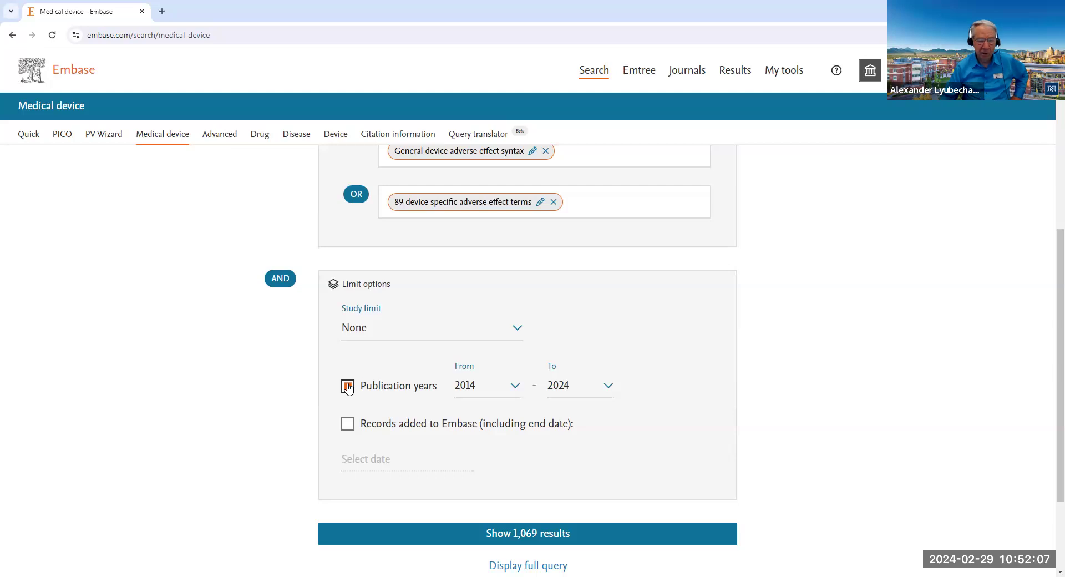
{"action": "left_click", "coordinate": [515, 384]}
{"action": "left_click_drag", "start_coordinate": [515, 385], "coordinate": [511, 458]}
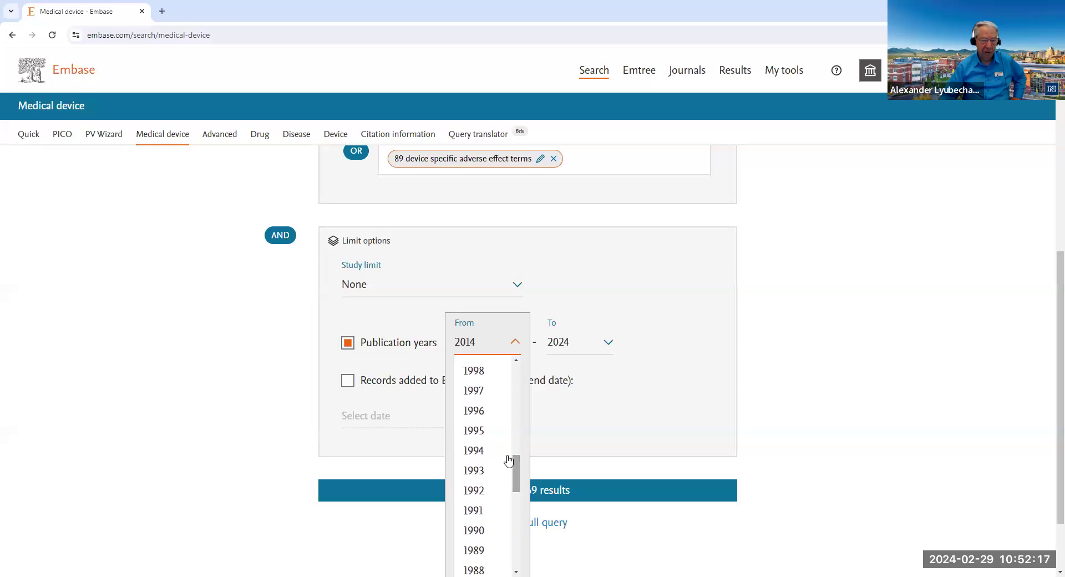
{"action": "left_click", "coordinate": [482, 452]}
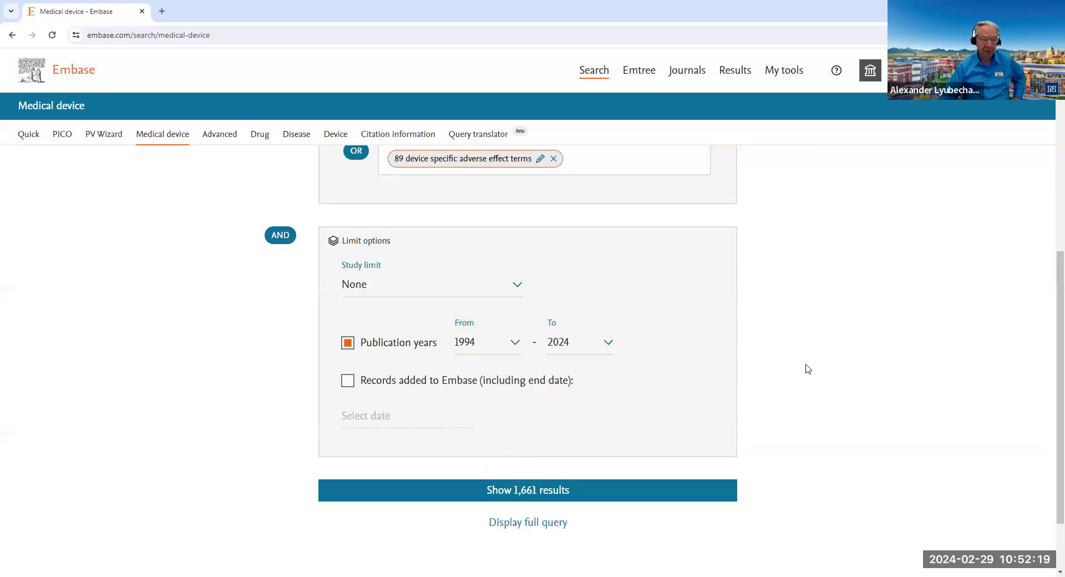
Review the search form, display the full query for total artificial heart, and show its results
{"action": "scroll", "coordinate": [809, 368], "scroll_direction": "up", "scroll_amount": 1}
{"action": "scroll", "coordinate": [809, 368], "scroll_direction": "up", "scroll_amount": 2}
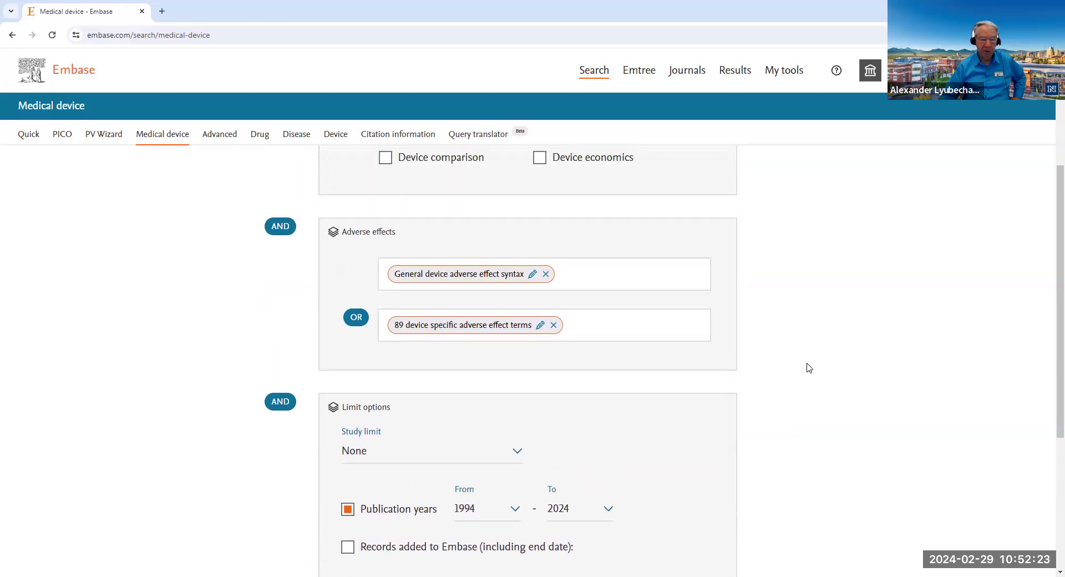
{"action": "scroll", "coordinate": [808, 367], "scroll_direction": "up", "scroll_amount": 2}
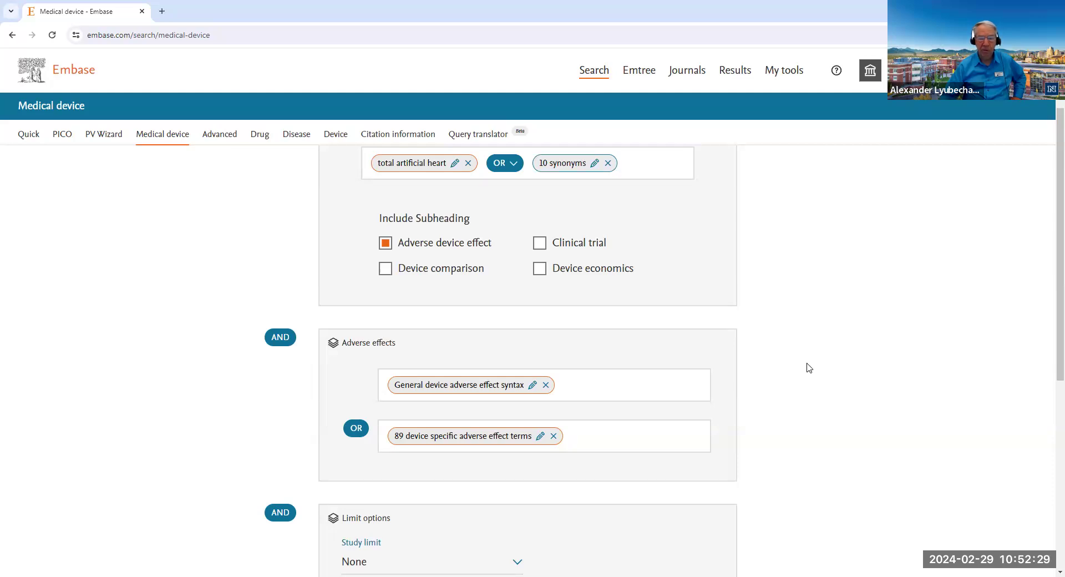
{"action": "scroll", "coordinate": [808, 368], "scroll_direction": "down", "scroll_amount": 3}
{"action": "scroll", "coordinate": [808, 368], "scroll_direction": "down", "scroll_amount": 3}
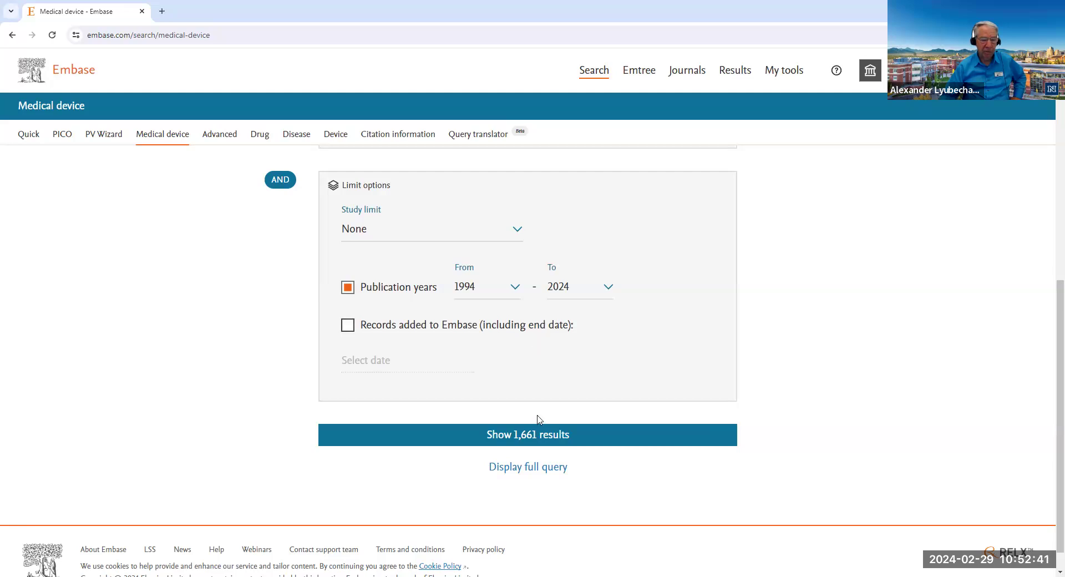
{"action": "left_click", "coordinate": [517, 472]}
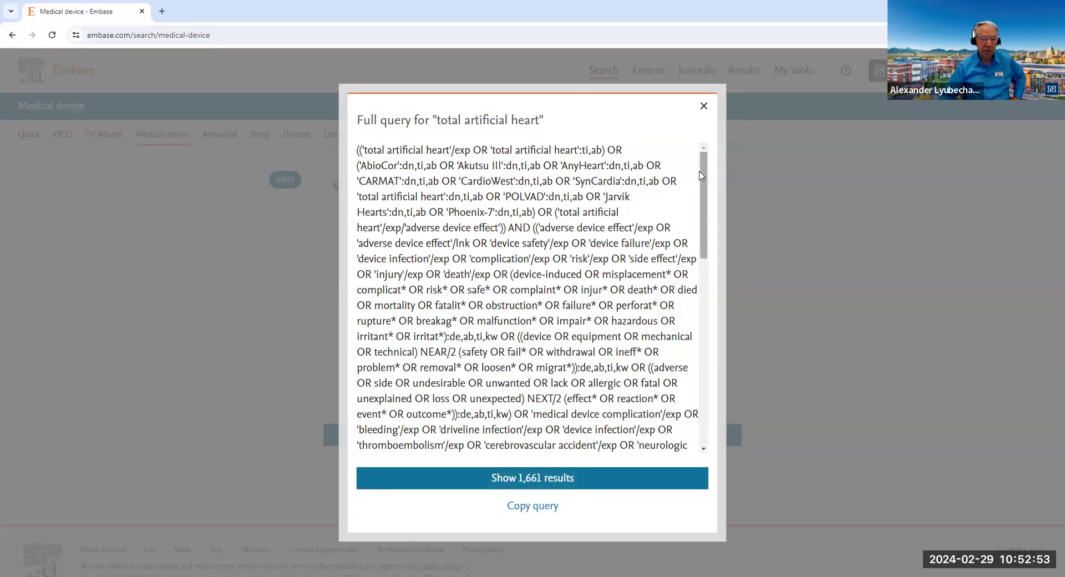
{"action": "mouse_move", "coordinate": [700, 176]}
{"action": "left_mouse_down"}
{"action": "mouse_move", "coordinate": [702, 356]}
{"action": "mouse_move", "coordinate": [700, 163]}
{"action": "left_mouse_up"}
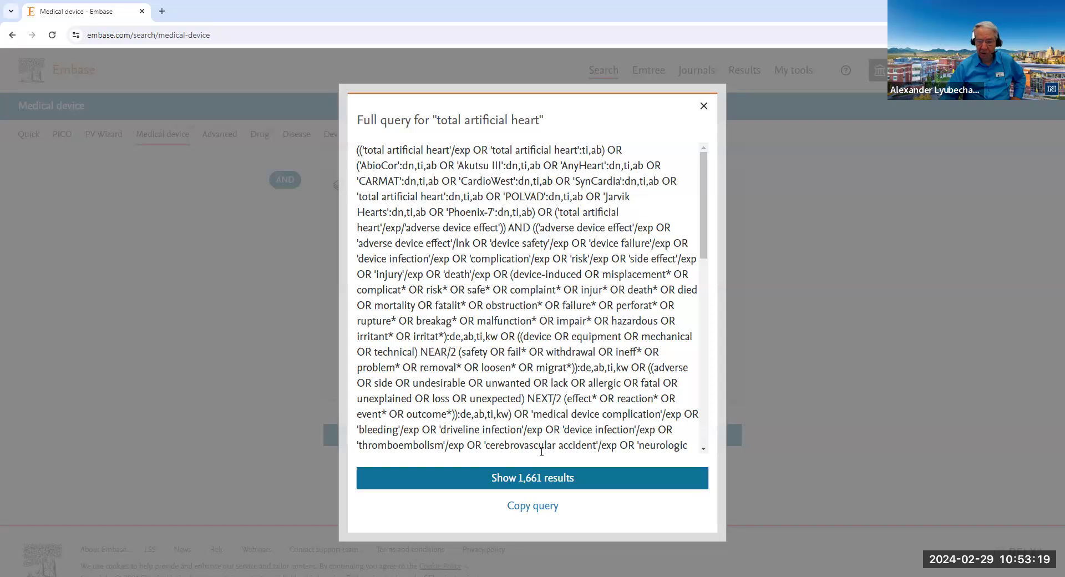
{"action": "left_click", "coordinate": [534, 478]}
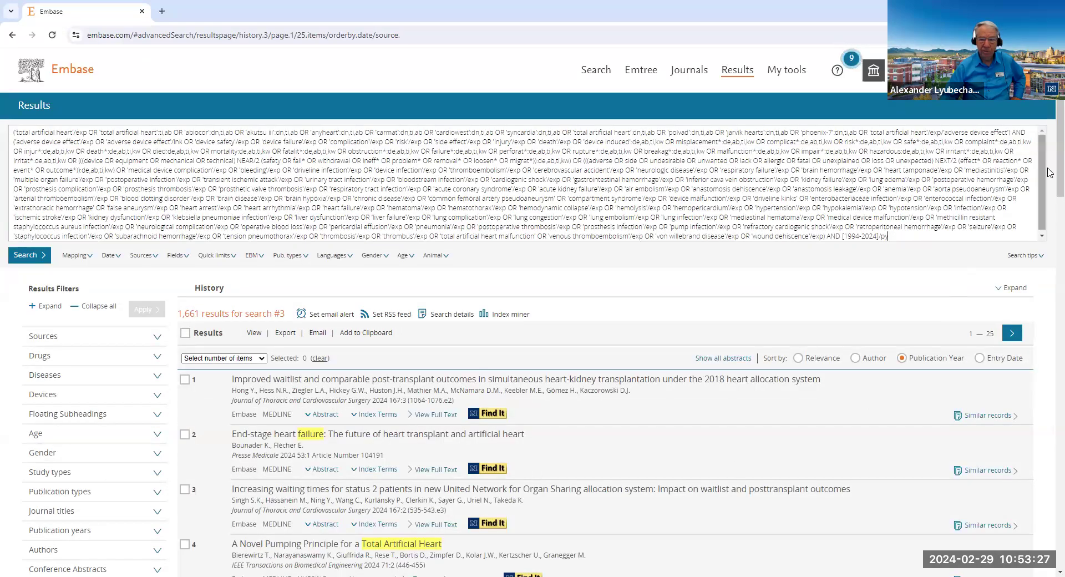
Filter the search results by the disease term heart right ventricle failure
{"action": "scroll", "coordinate": [1048, 161], "scroll_direction": "down", "scroll_amount": 3}
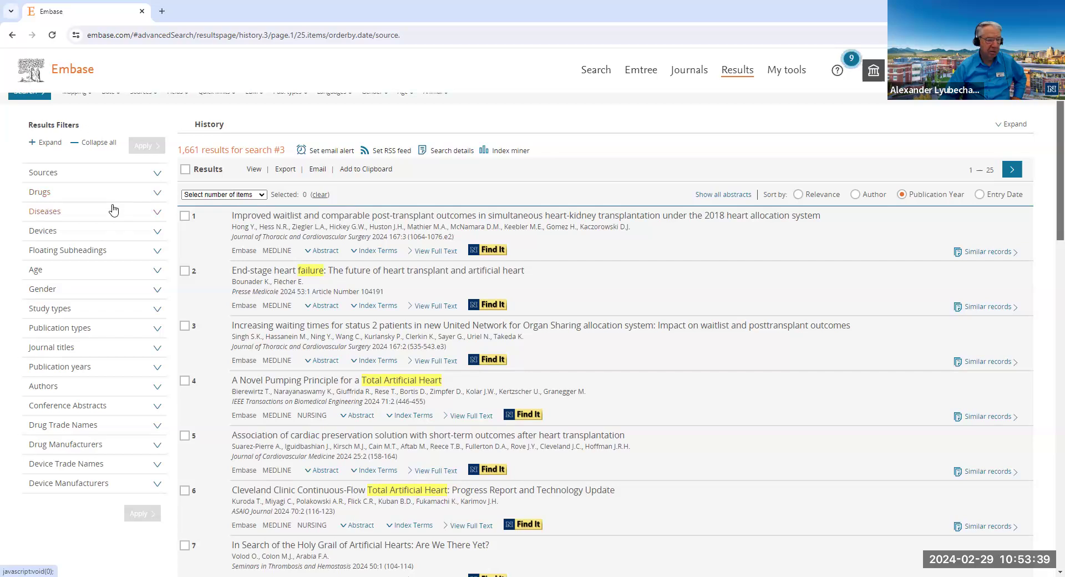
{"action": "left_click", "coordinate": [153, 215]}
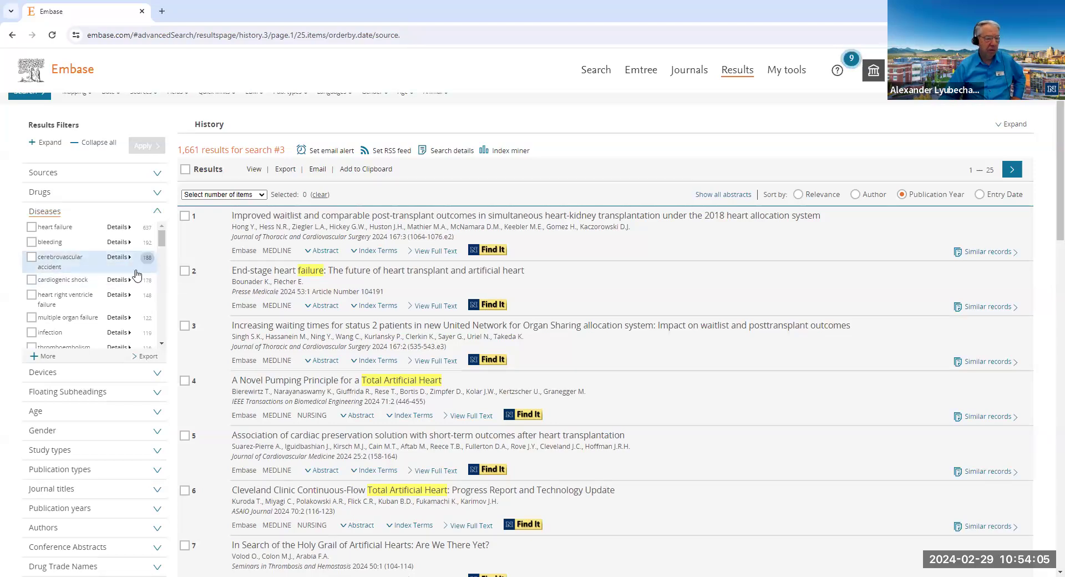
{"action": "left_click", "coordinate": [32, 295]}
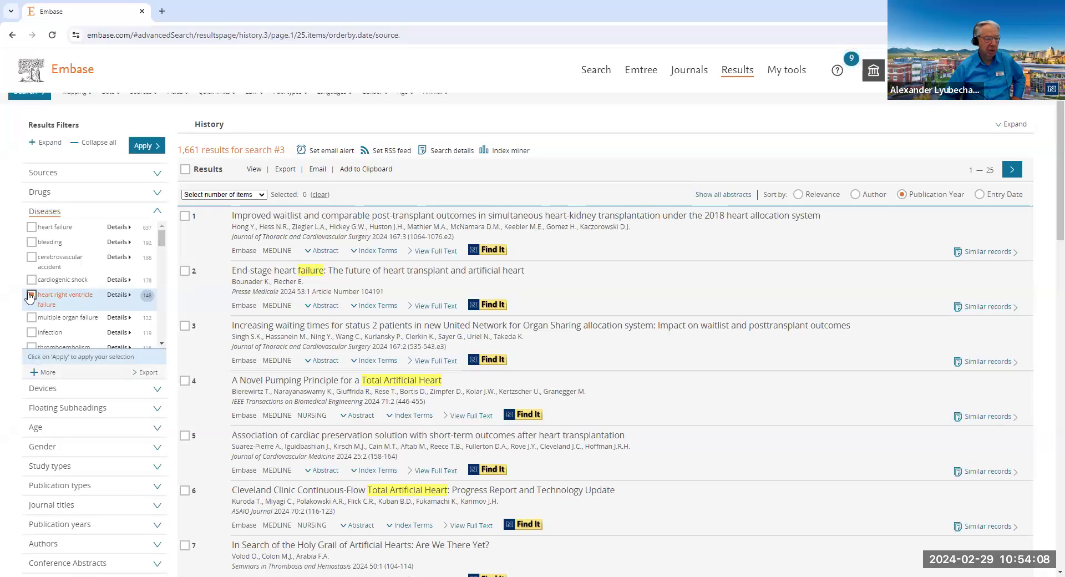
{"action": "left_click", "coordinate": [139, 147]}
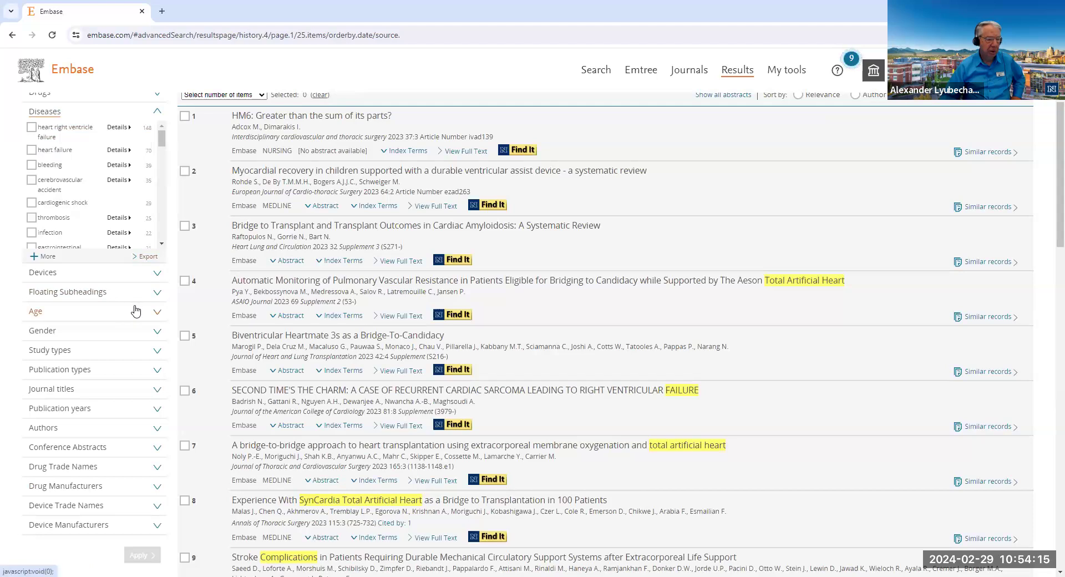
Narrow the results to the case report study type and look over the remaining records and filters
{"action": "left_click", "coordinate": [155, 351]}
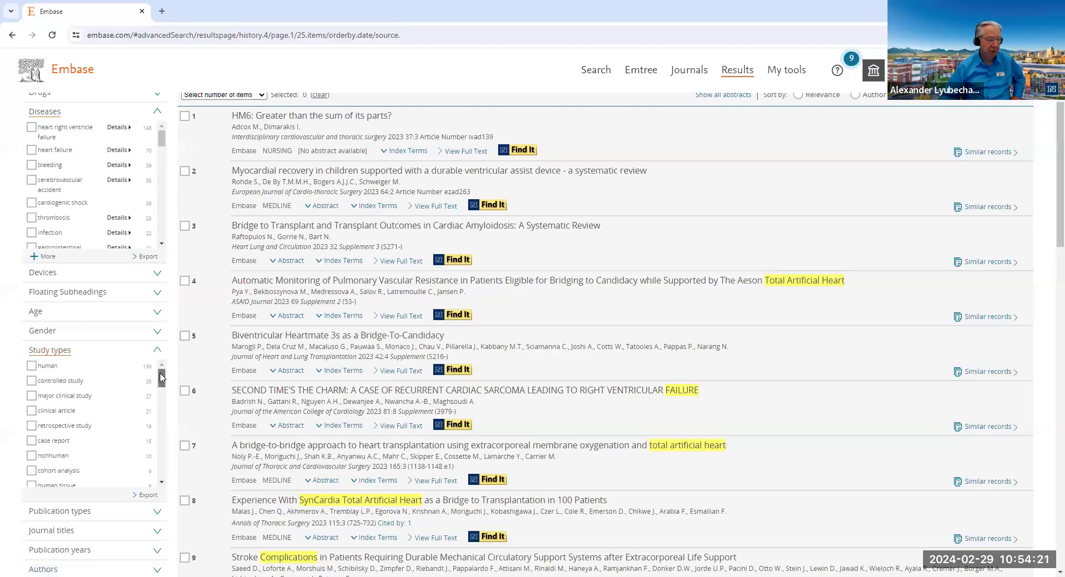
{"action": "scroll", "coordinate": [161, 377], "scroll_direction": "down", "scroll_amount": 1}
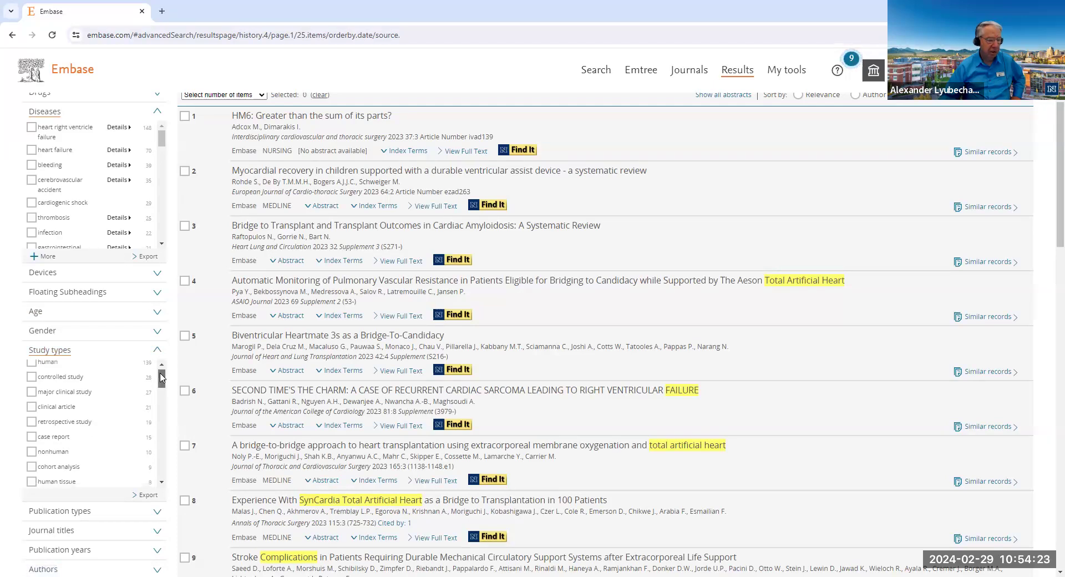
{"action": "left_click", "coordinate": [32, 437]}
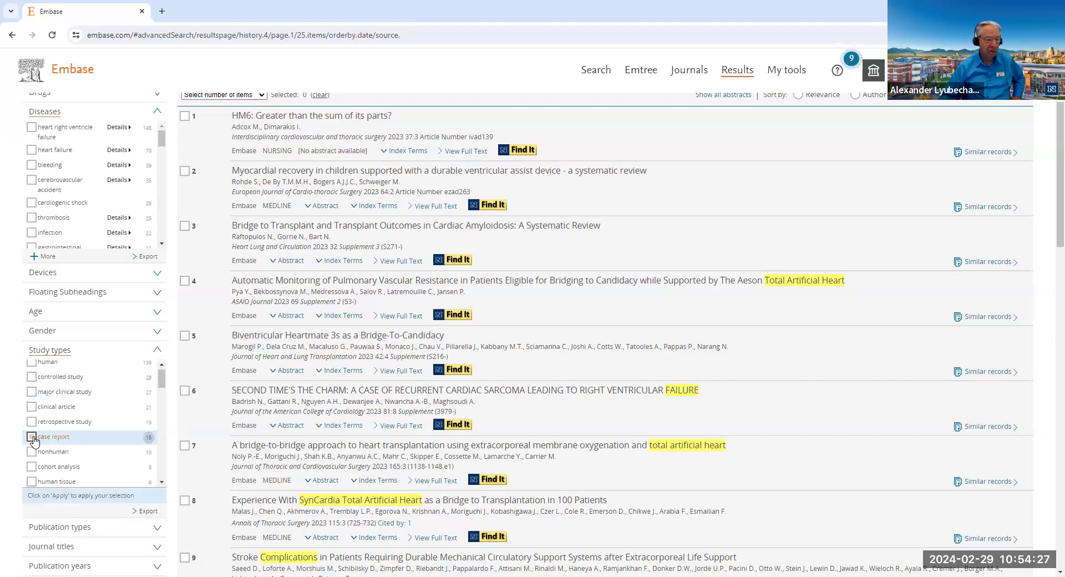
{"action": "scroll", "coordinate": [156, 286], "scroll_direction": "up", "scroll_amount": 2}
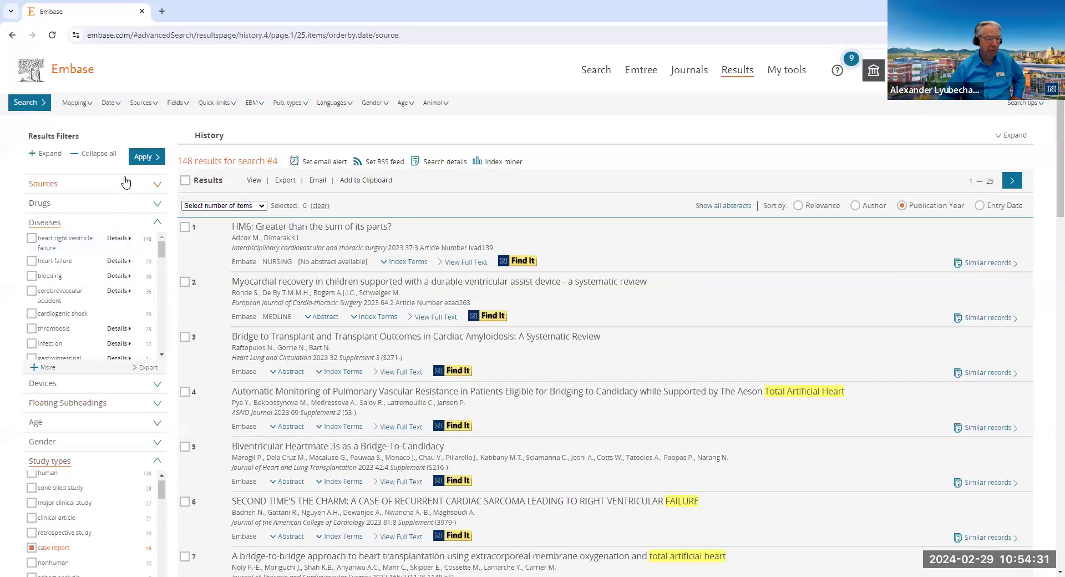
{"action": "left_click", "coordinate": [139, 159]}
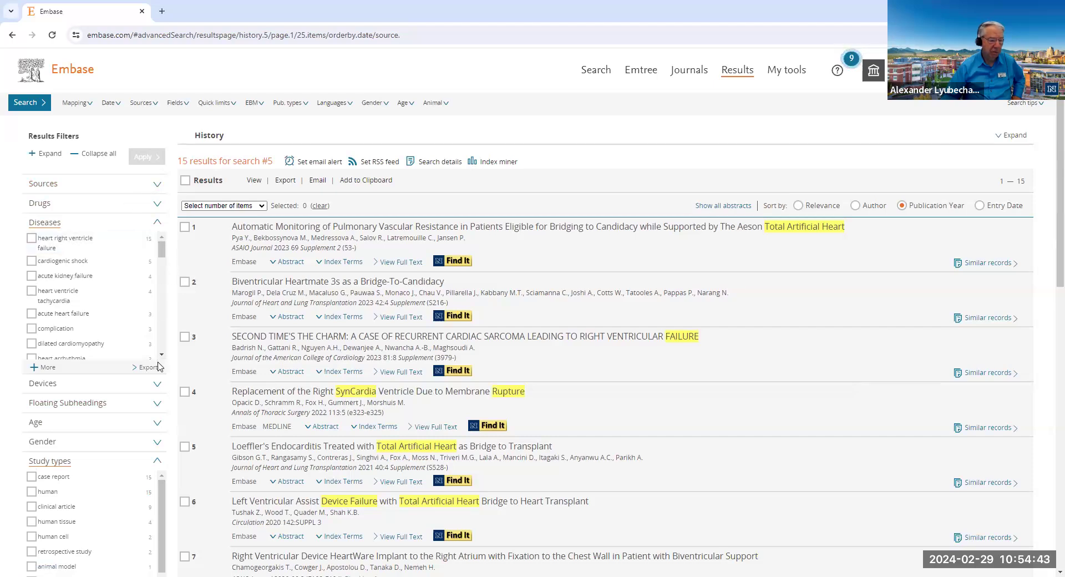
{"action": "scroll", "coordinate": [159, 366], "scroll_direction": "down", "scroll_amount": 4}
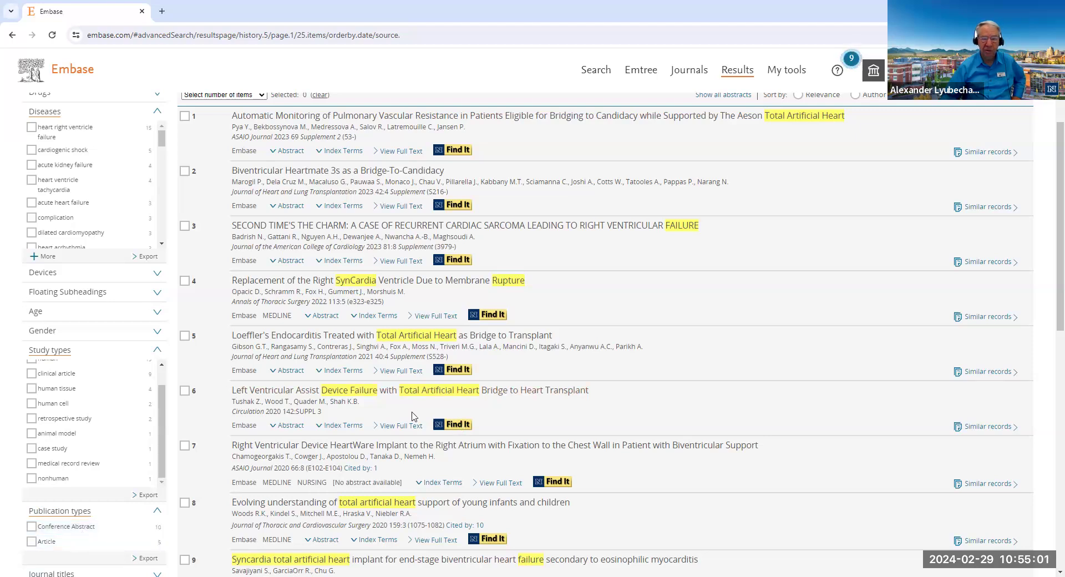
{"action": "scroll", "coordinate": [412, 416], "scroll_direction": "up", "scroll_amount": 2}
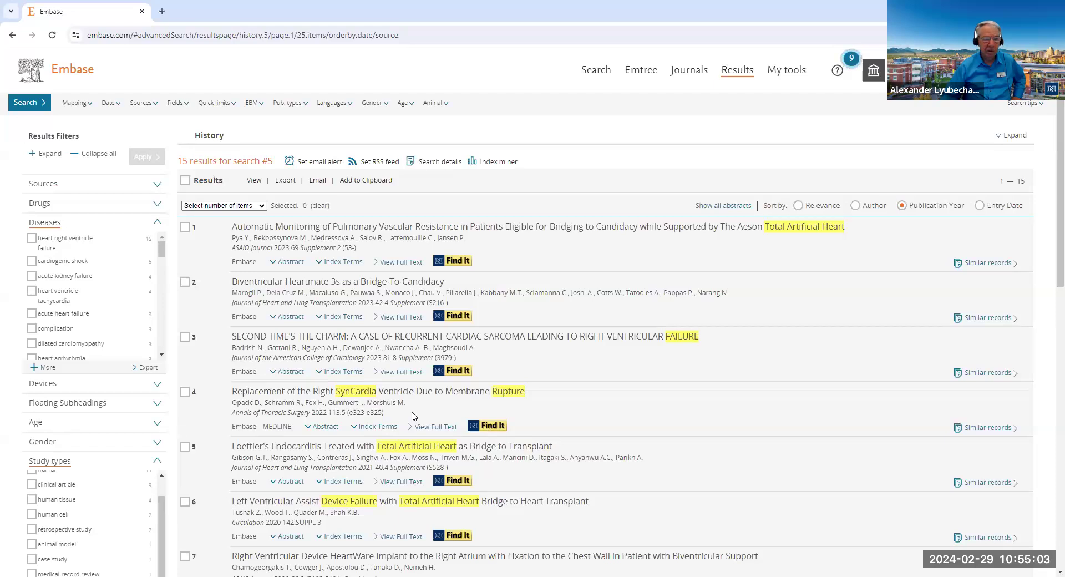
{"action": "scroll", "coordinate": [411, 415], "scroll_direction": "up", "scroll_amount": 1}
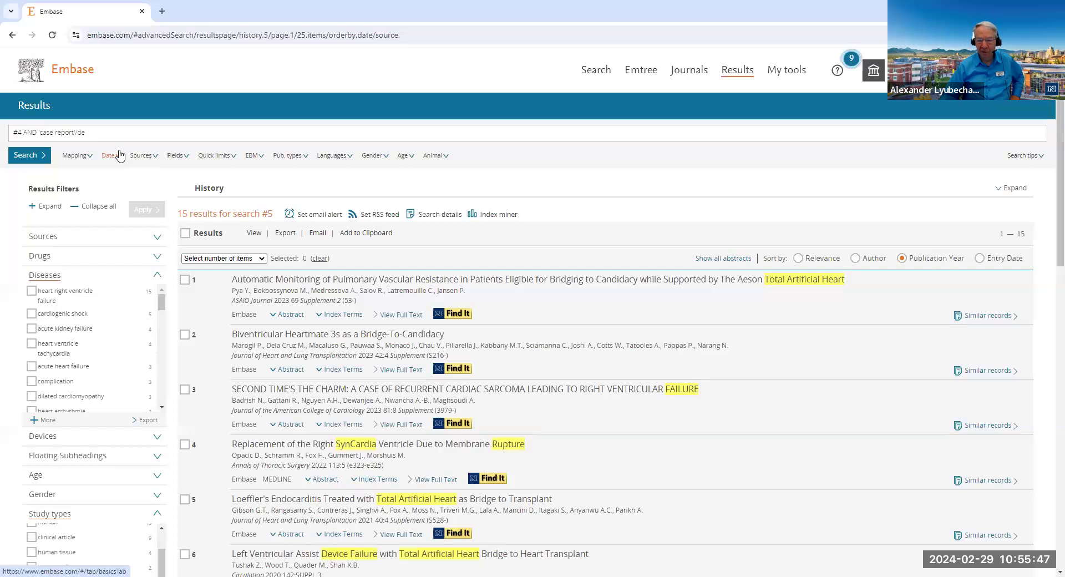
Leave the results, open the Query translator, and activate the PubMed query field for entry
{"action": "left_click", "coordinate": [81, 74]}
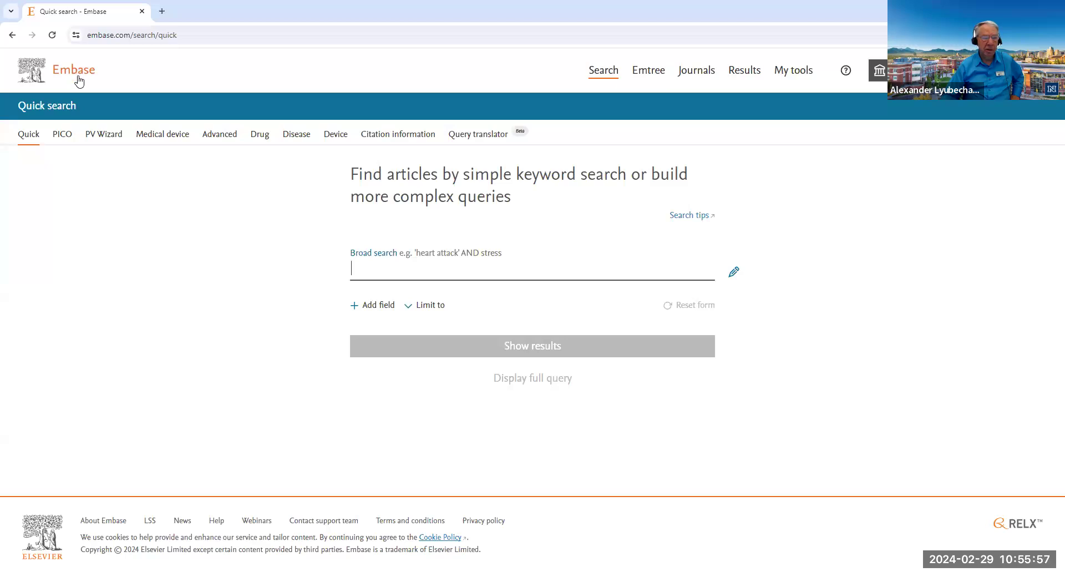
{"action": "left_click", "coordinate": [472, 142]}
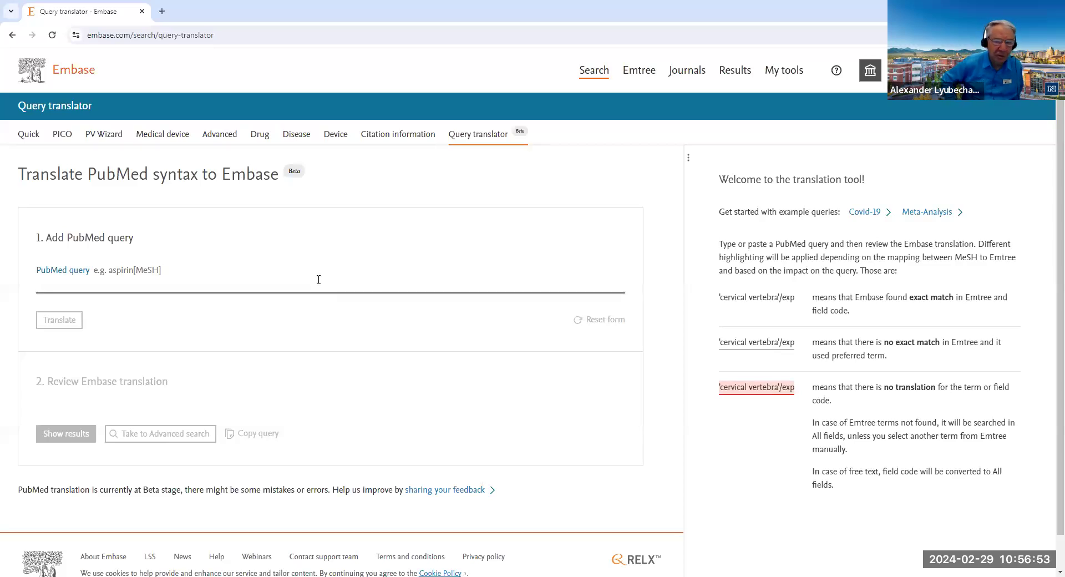
{"action": "left_click", "coordinate": [319, 279]}
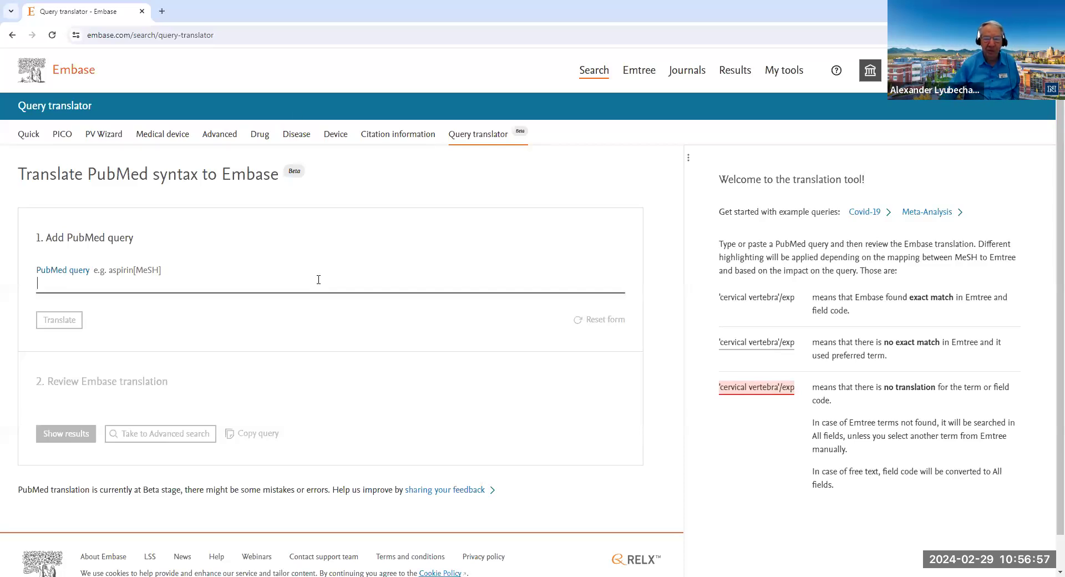